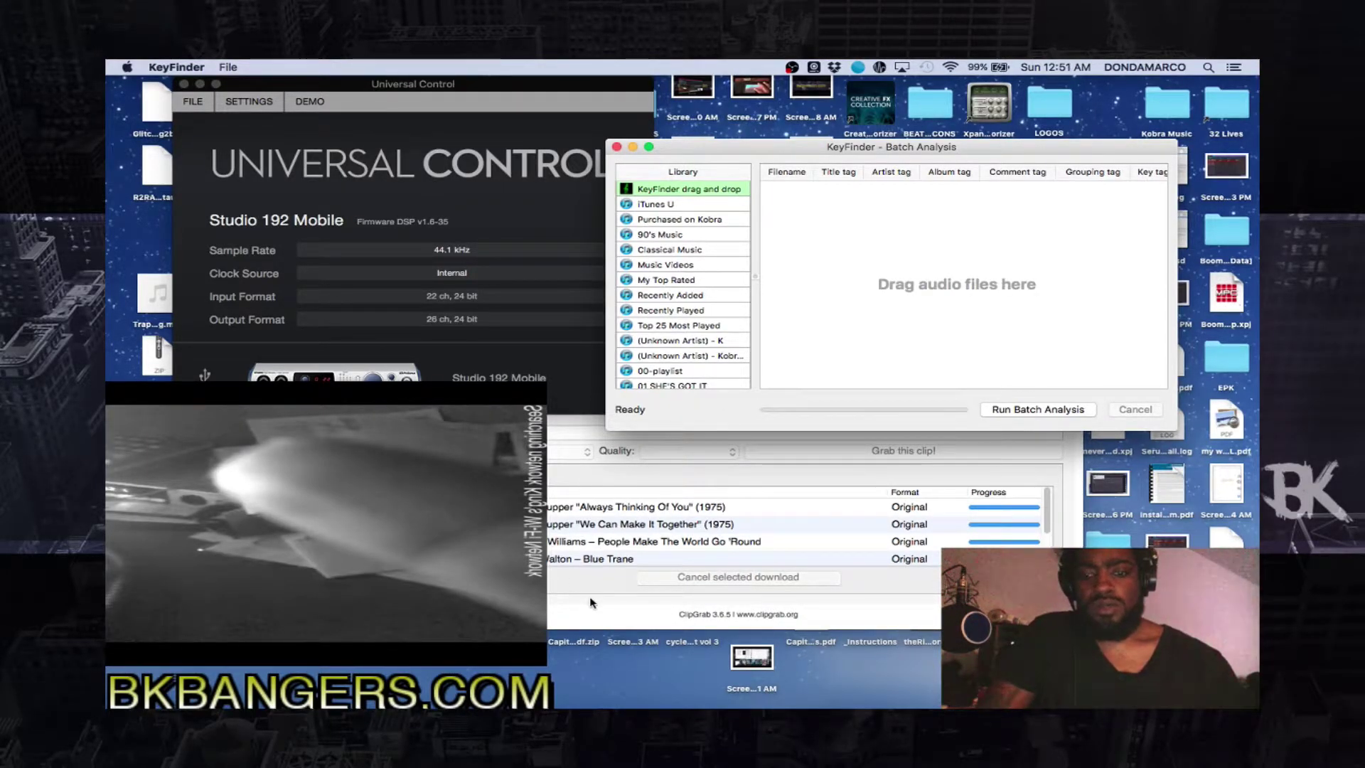
# Open KeyFinder's Detailed Analysis window over the Batch Analysis list with Cmd+N
pyautogui.press('super+n')
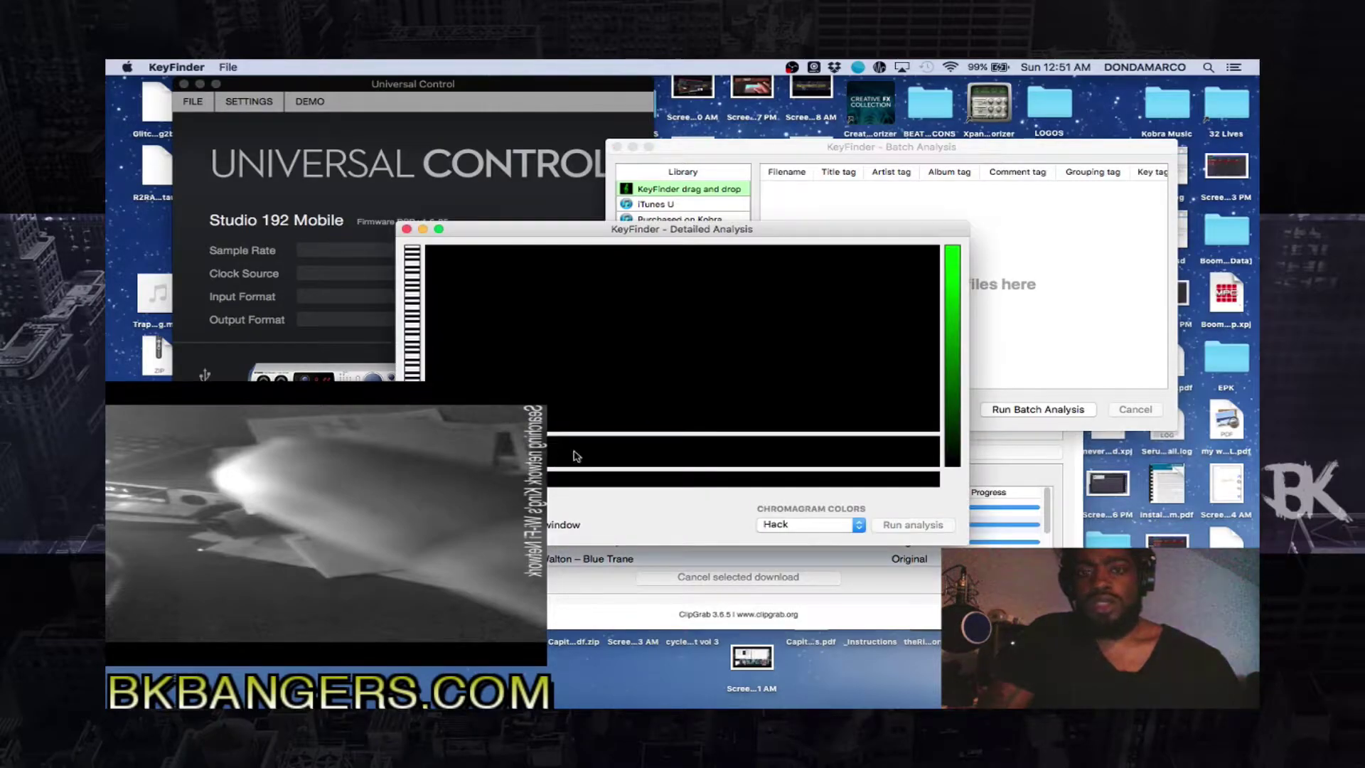
# Close Detailed Analysis, expand Producer Grind in Finder, and select the Special Delivery folder
pyautogui.click(406, 229)
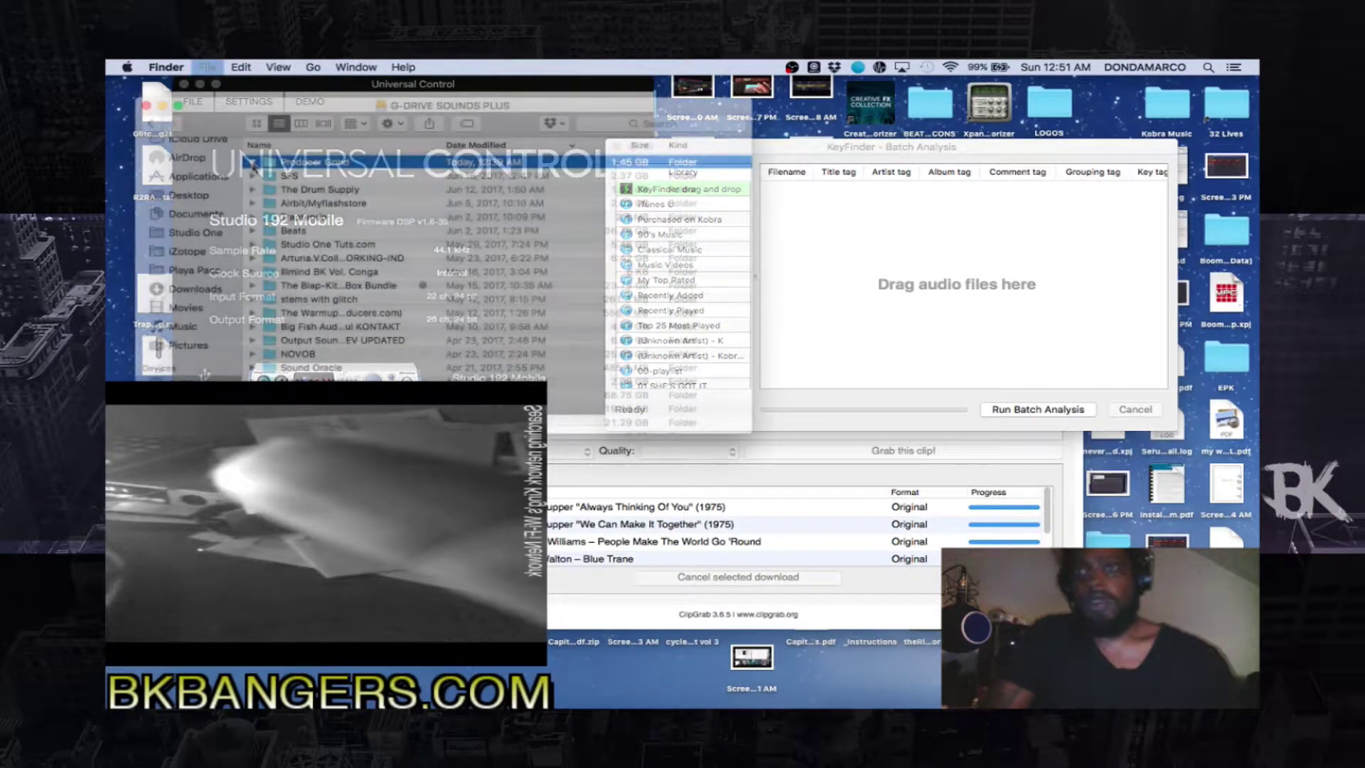
pyautogui.press('Right')
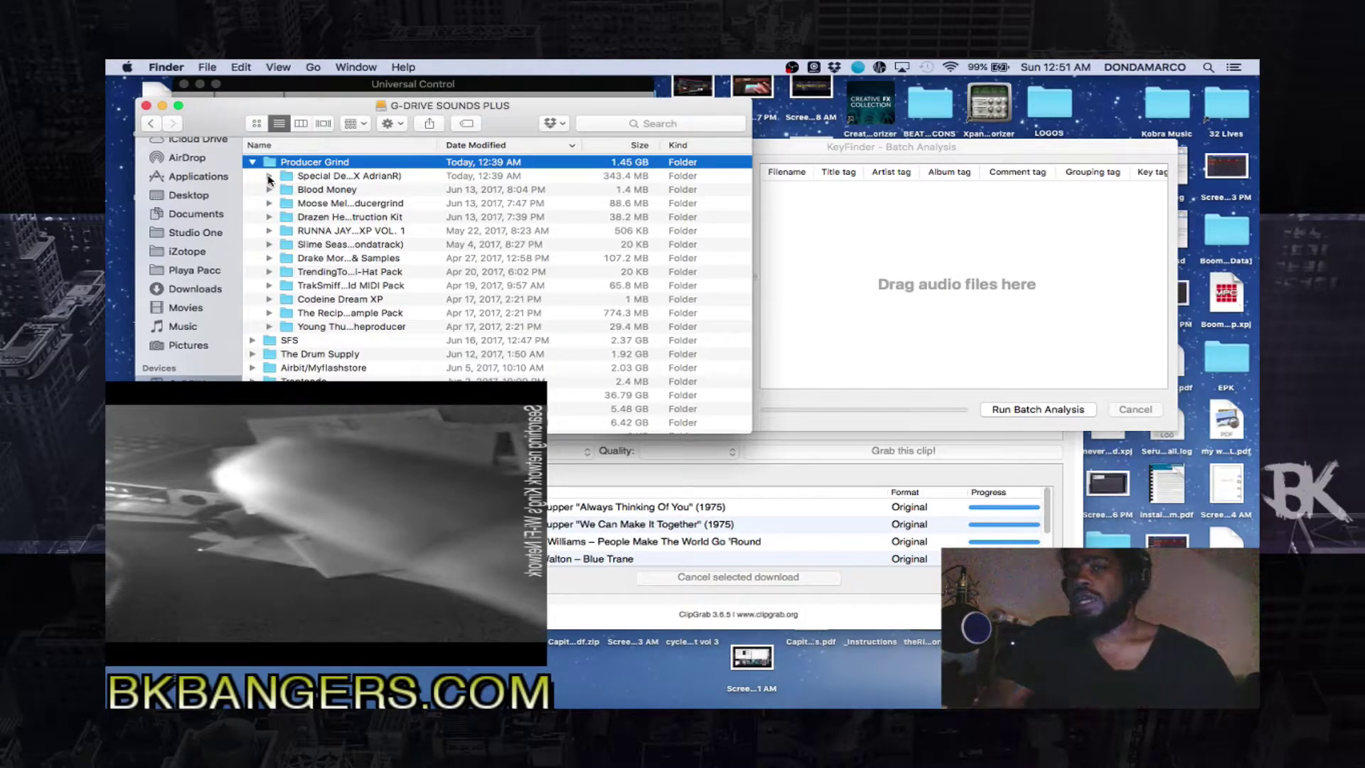
pyautogui.click(269, 176)
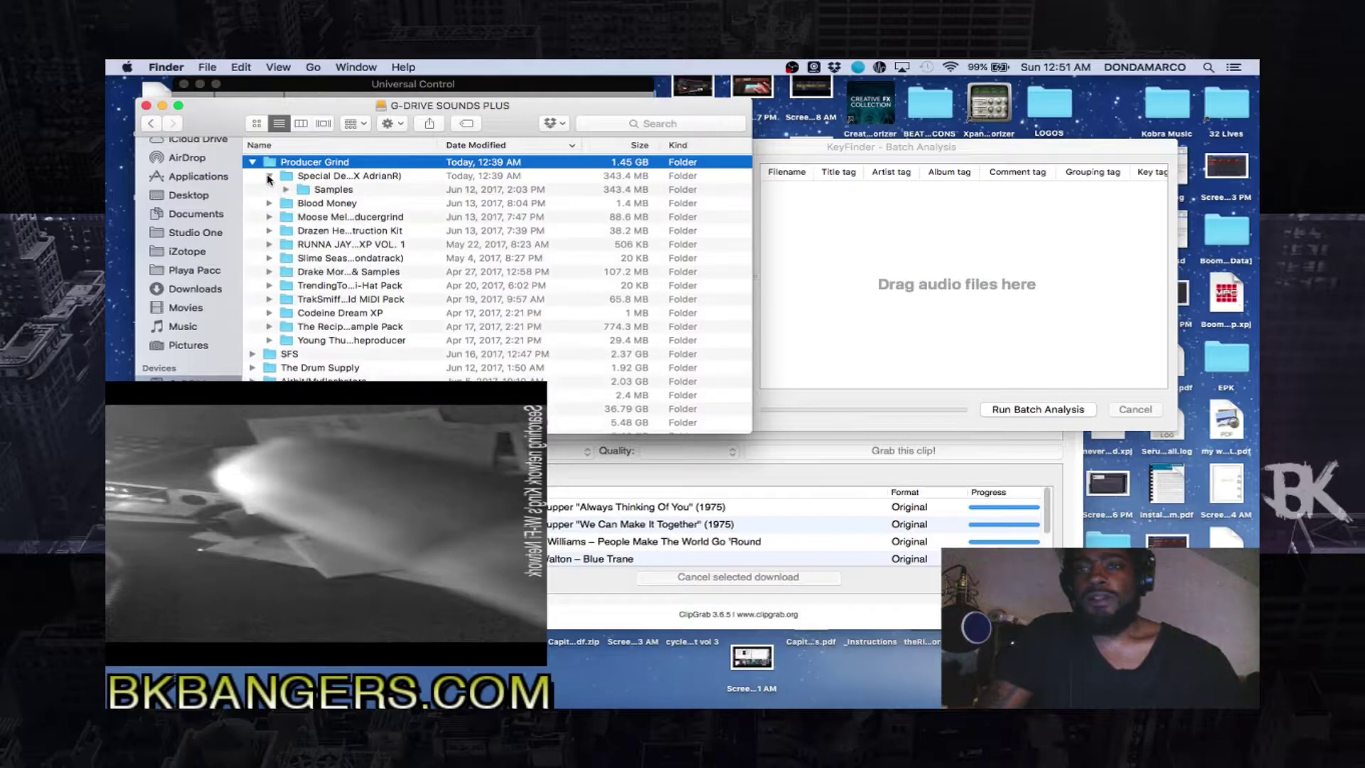
pyautogui.click(269, 176)
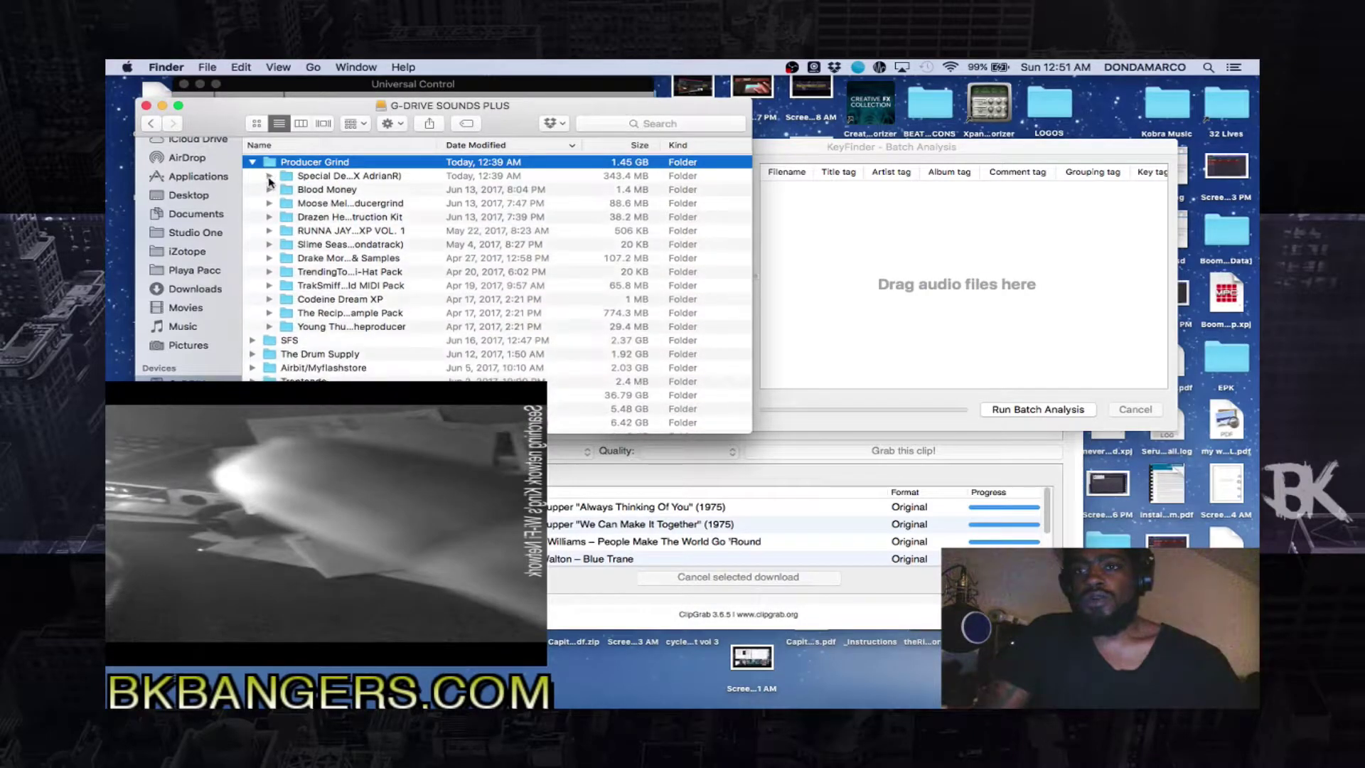
pyautogui.click(302, 178)
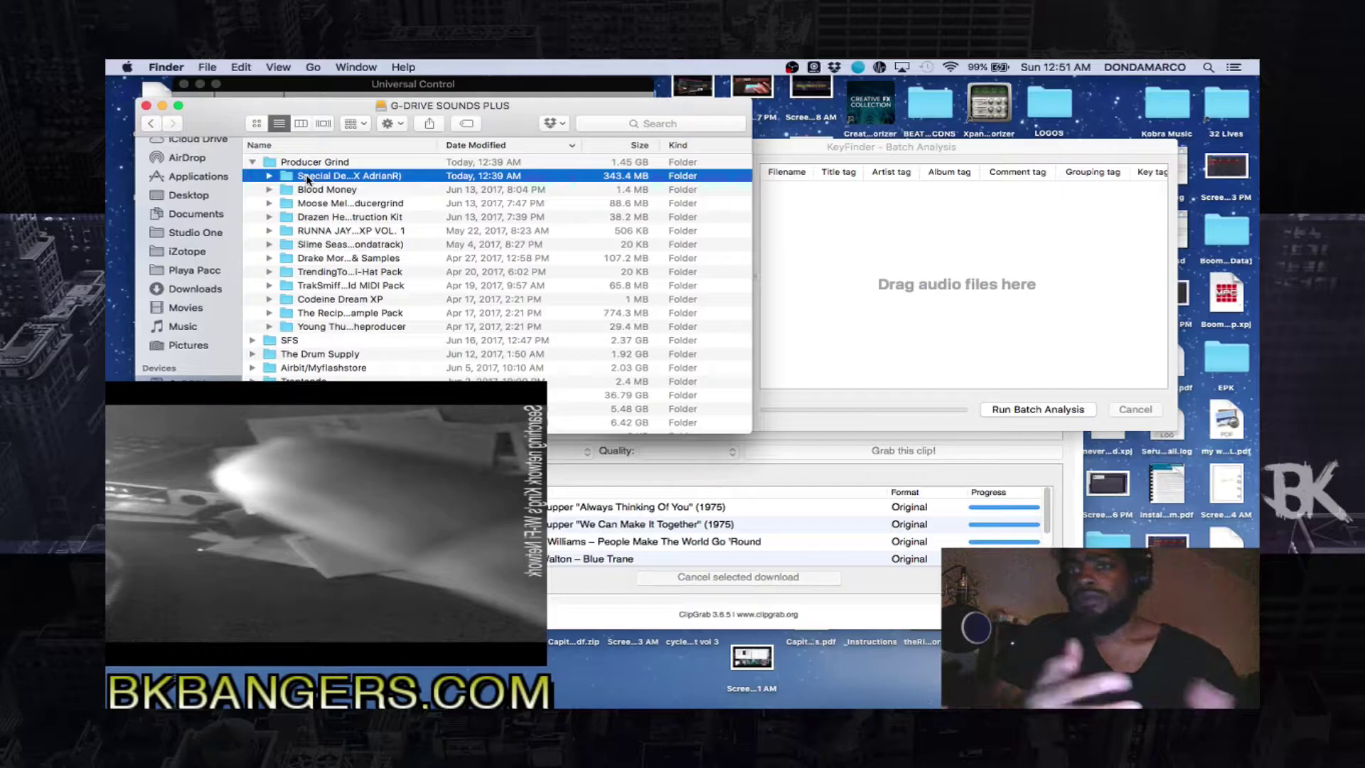
pyautogui.click(270, 176)
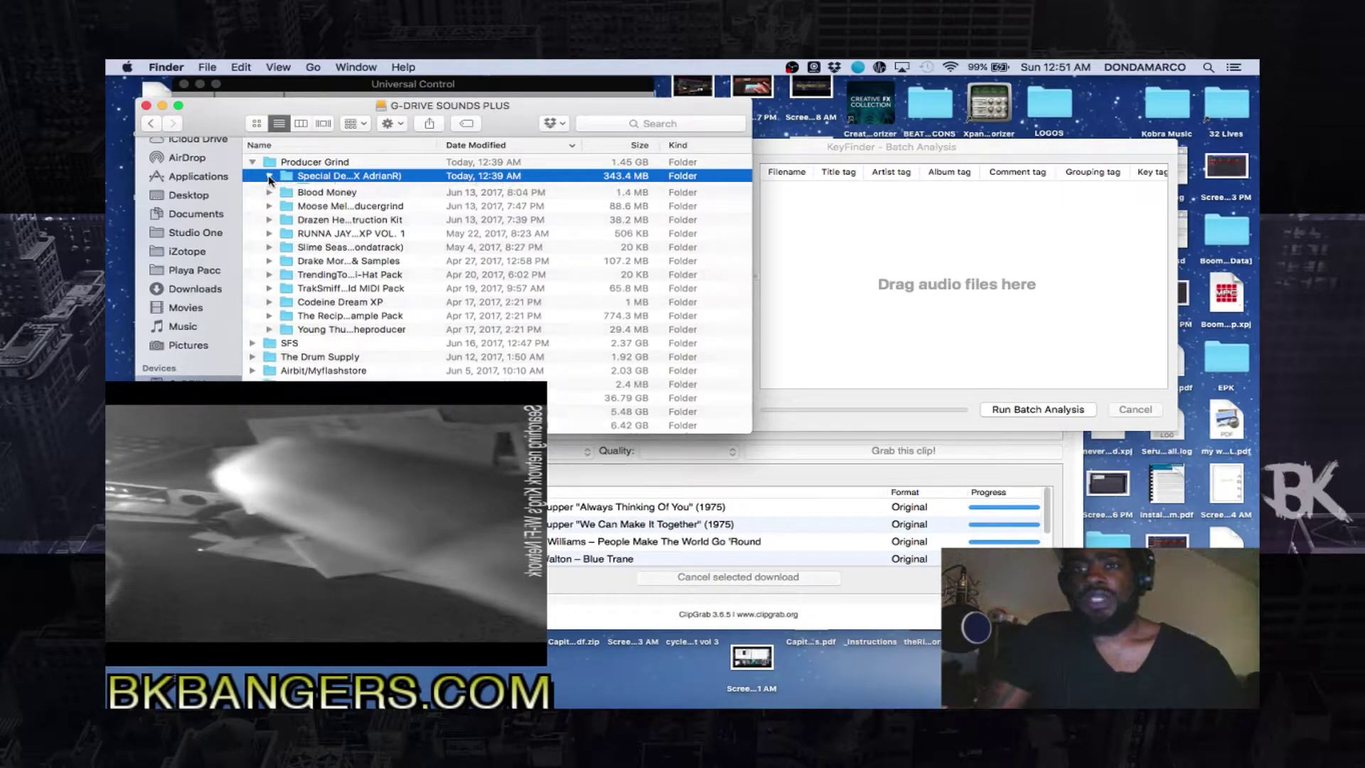
pyautogui.click(269, 176)
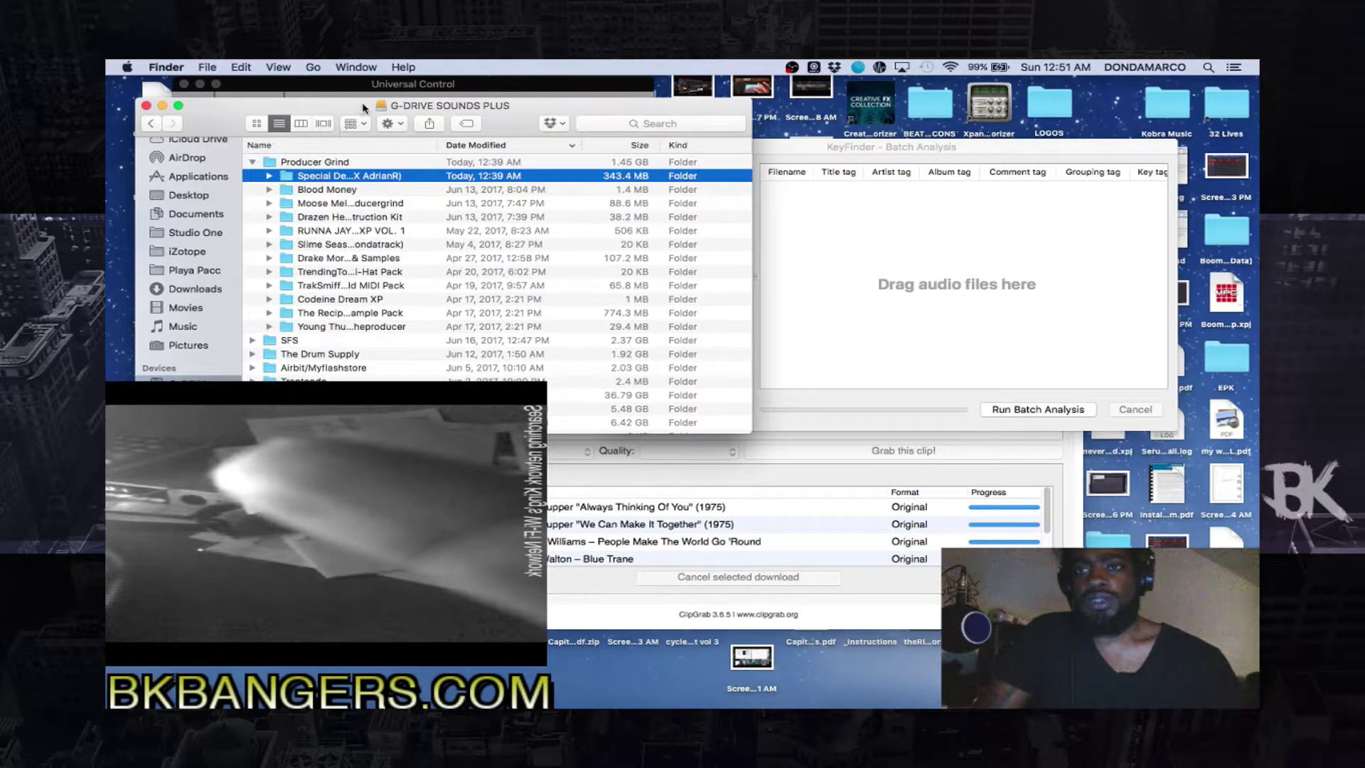
# Drag the Special Delivery folder from Finder into KeyFinder's batch analysis list
pyautogui.moveTo(359, 106); pyautogui.dragTo(311, 88)
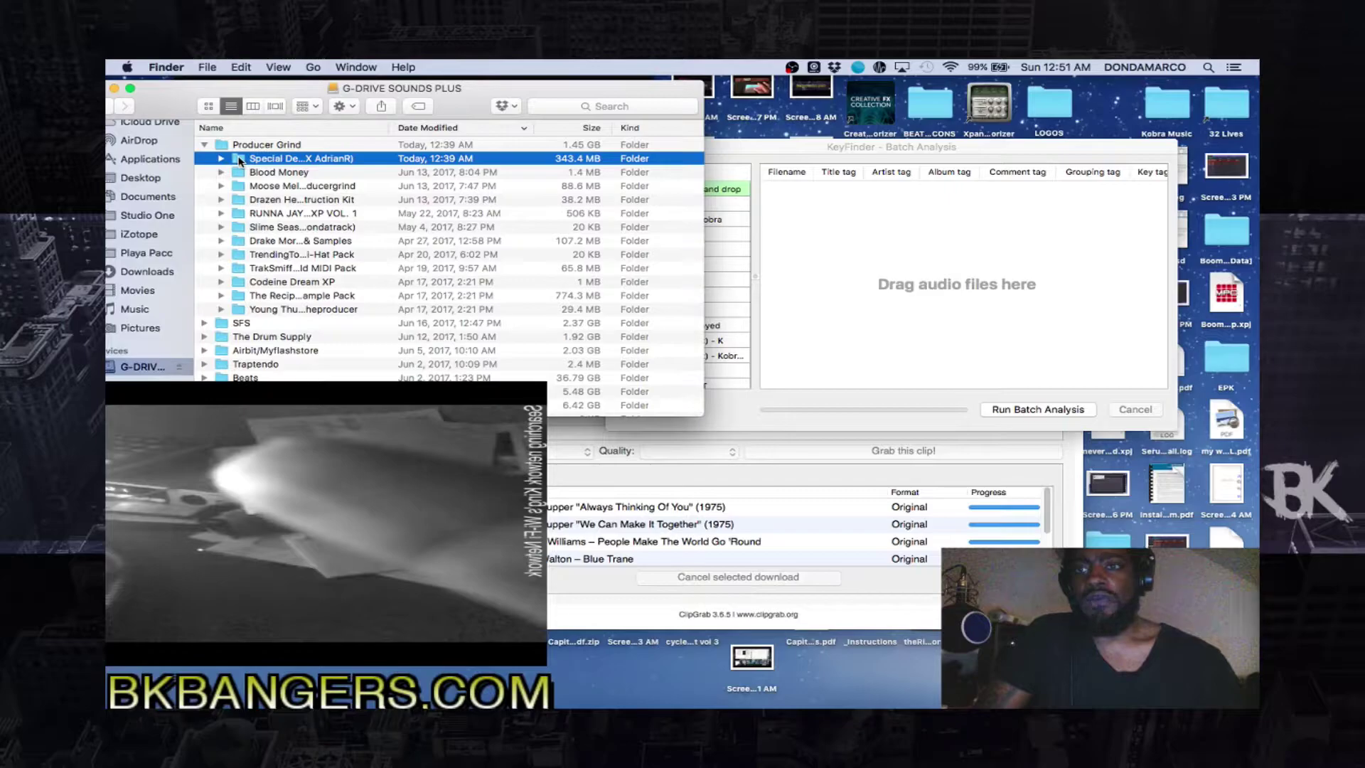
pyautogui.moveTo(240, 162); pyautogui.dragTo(884, 270)
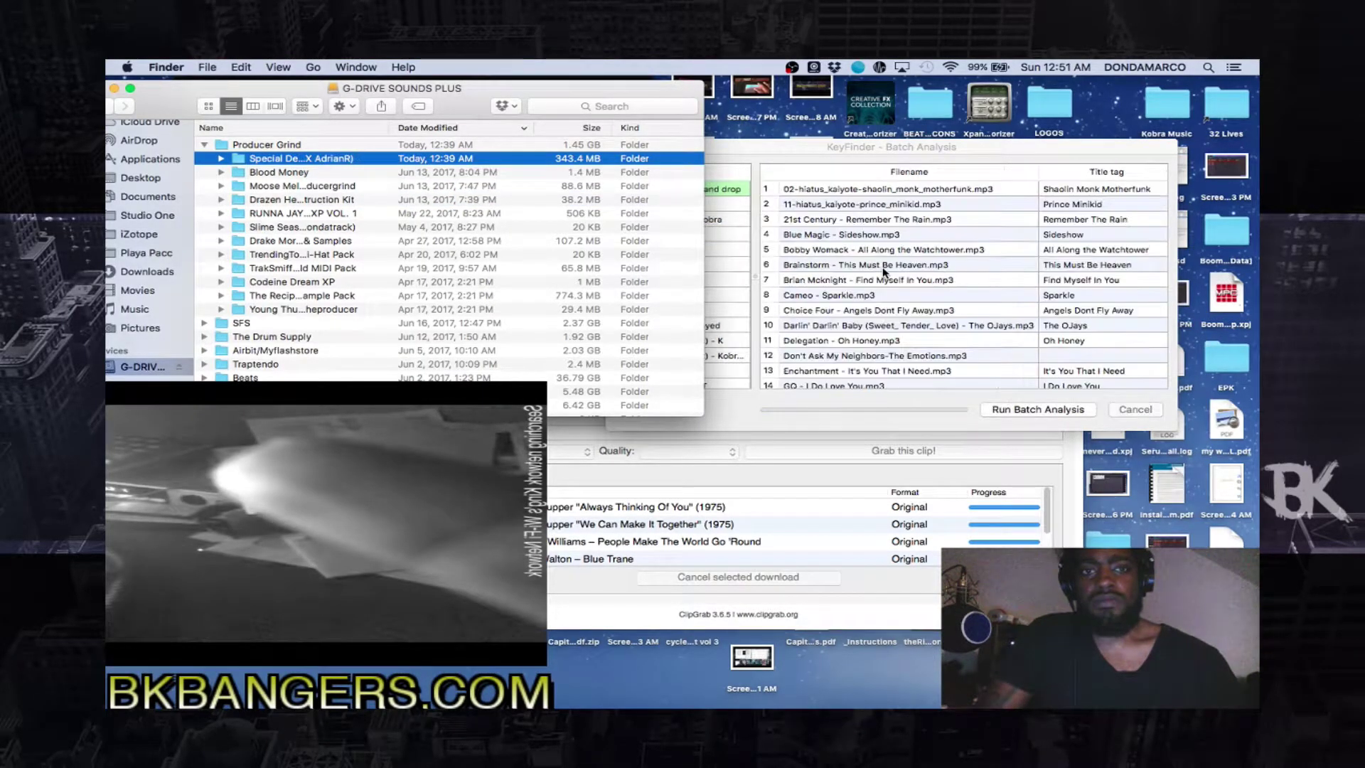
pyautogui.scroll(-5, 888, 242)
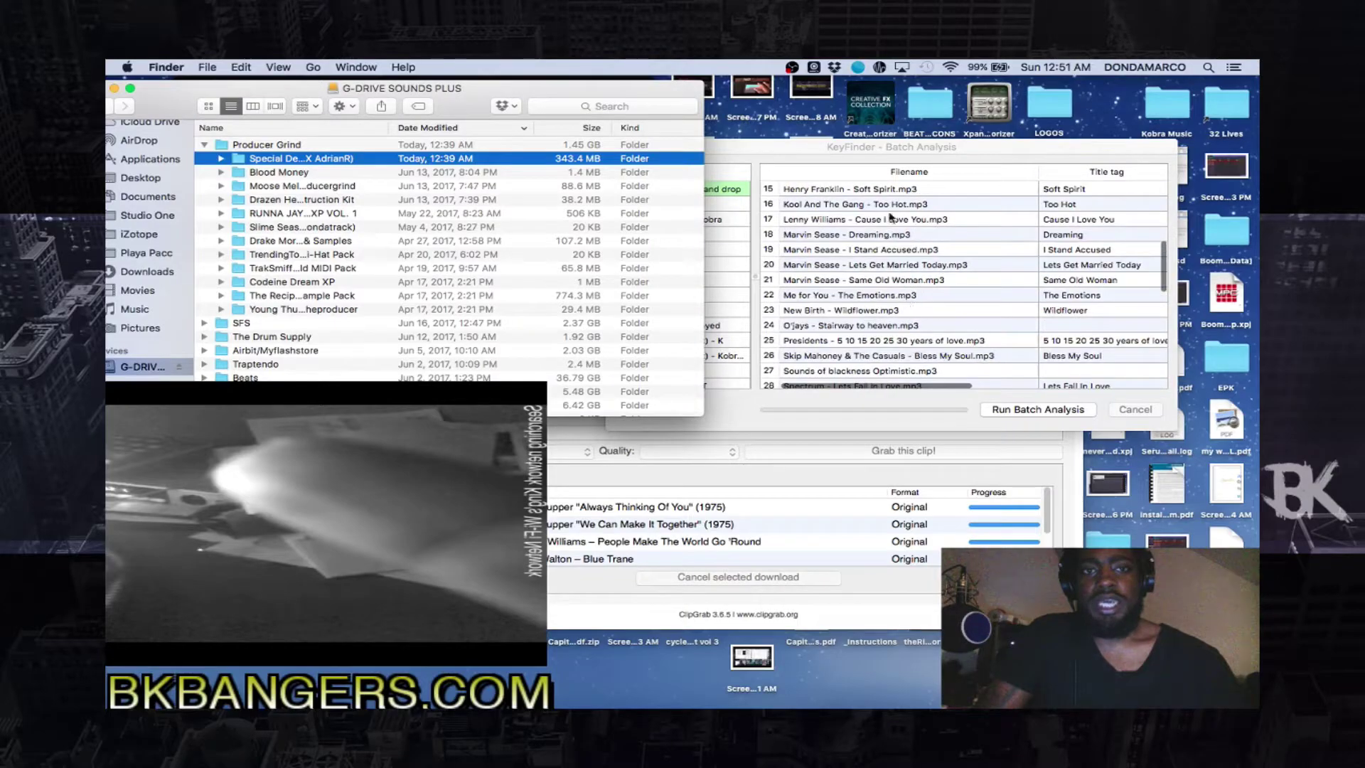
# Make the batch analysis window full screen and review the 50 loaded tracks
pyautogui.click(877, 149)
pyautogui.scroll(-8, 874, 284)
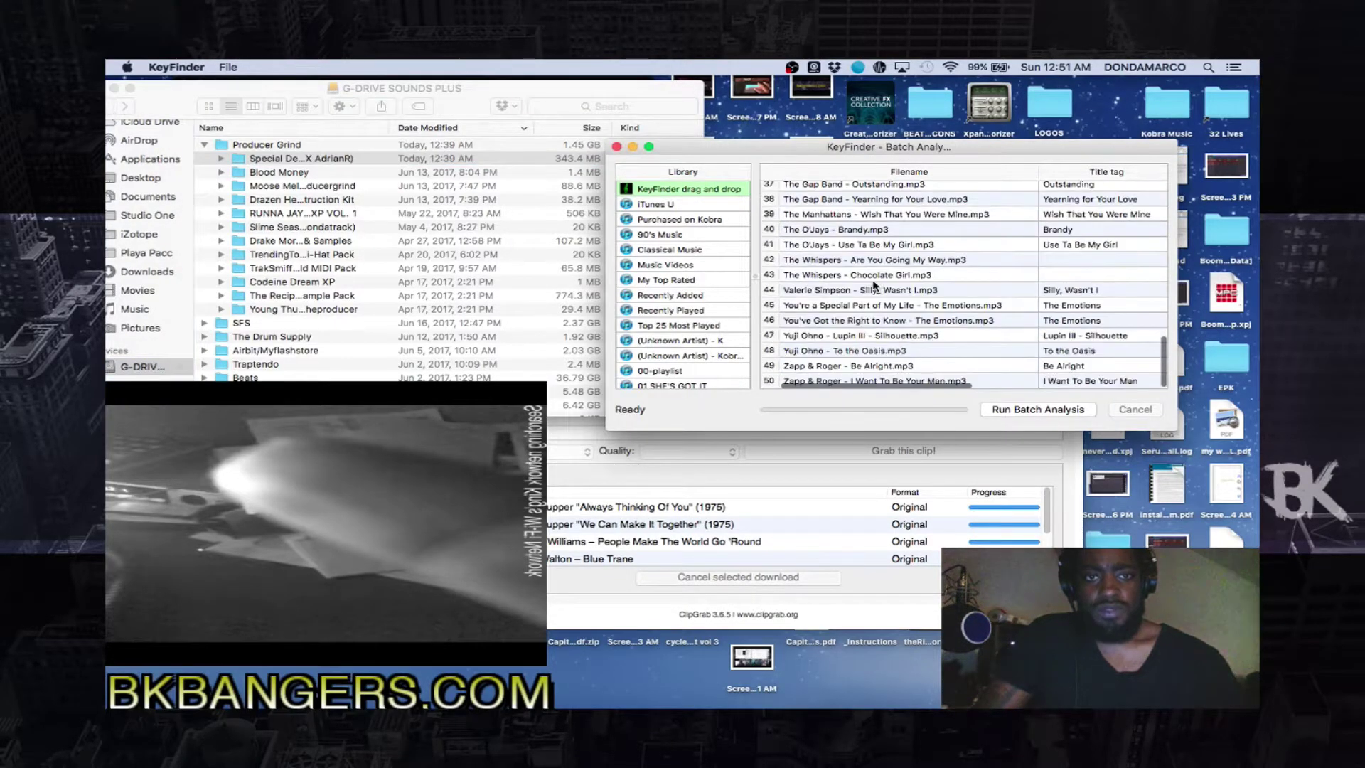
pyautogui.scroll(10, 874, 284)
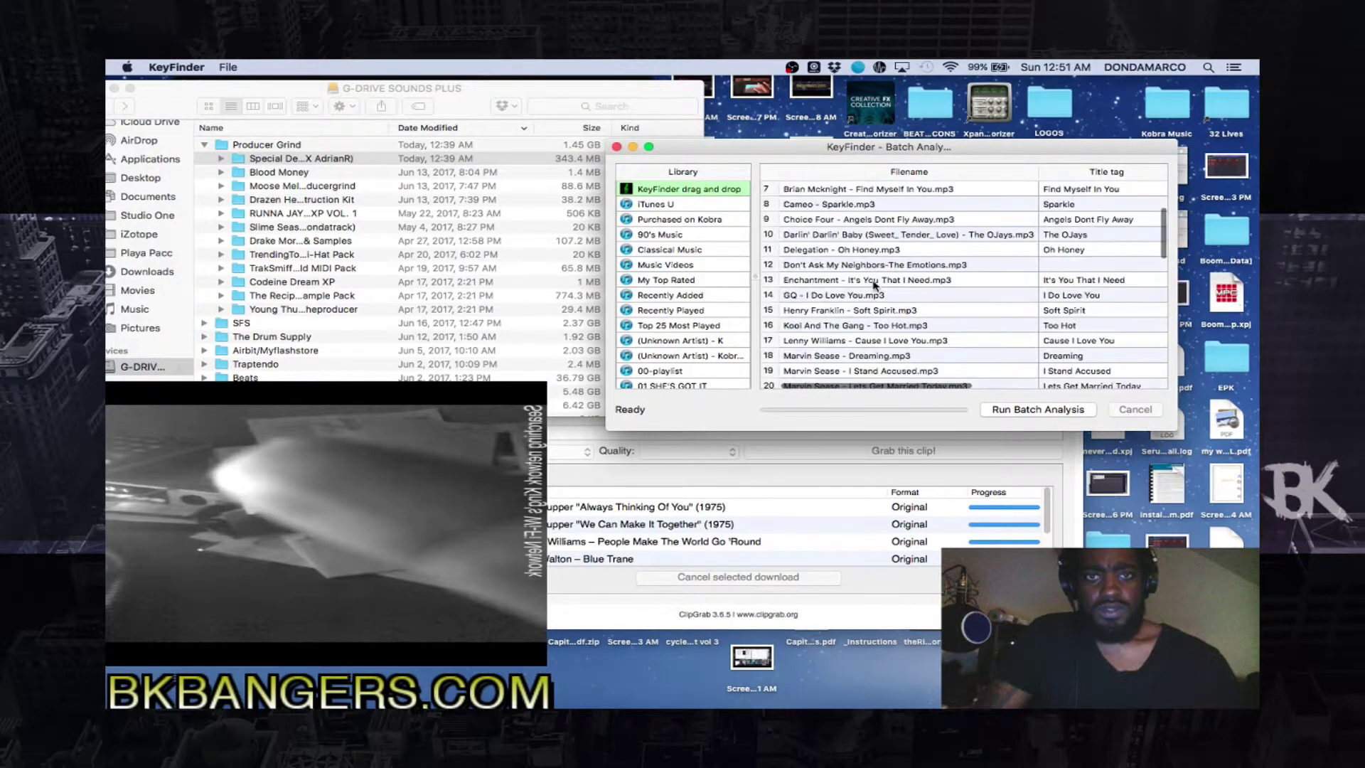
pyautogui.click(649, 148)
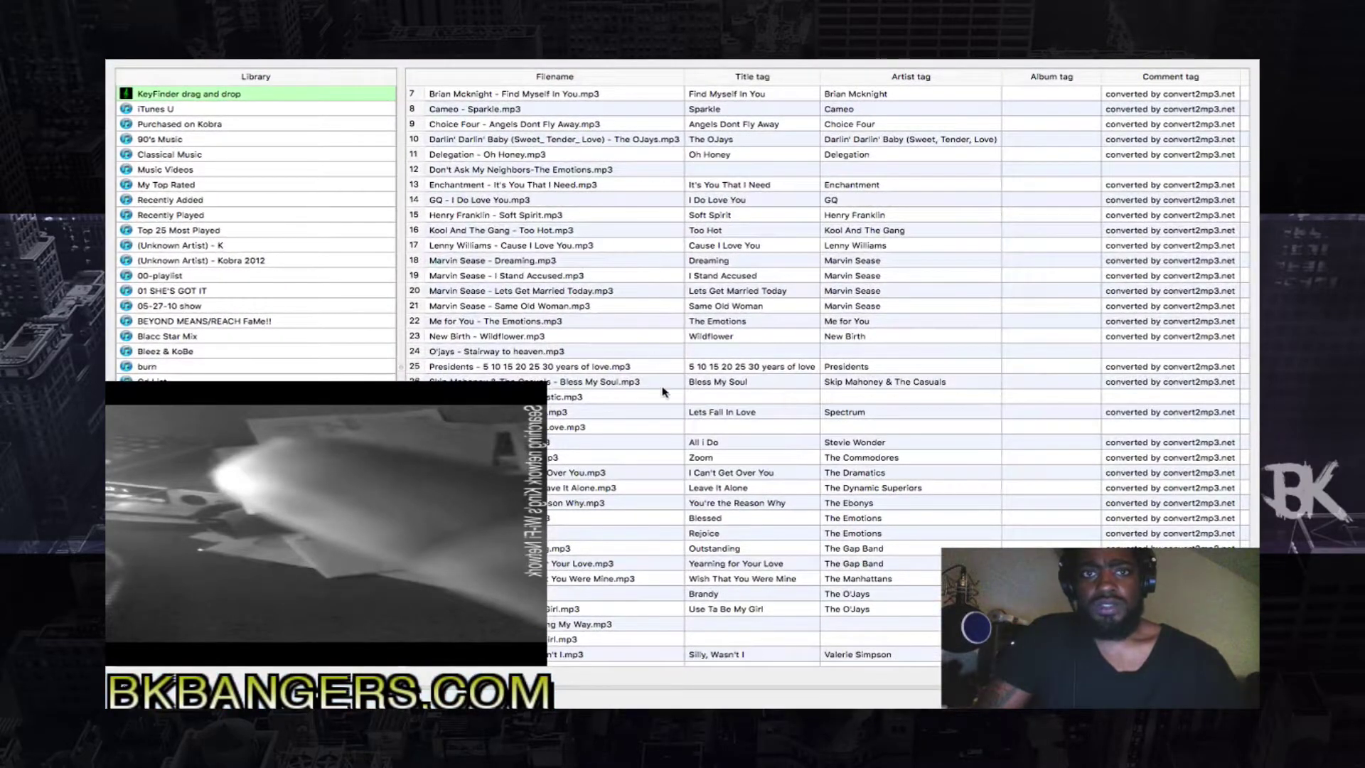
pyautogui.scroll(-2, 658, 464)
pyautogui.hscroll(5, 658, 463)
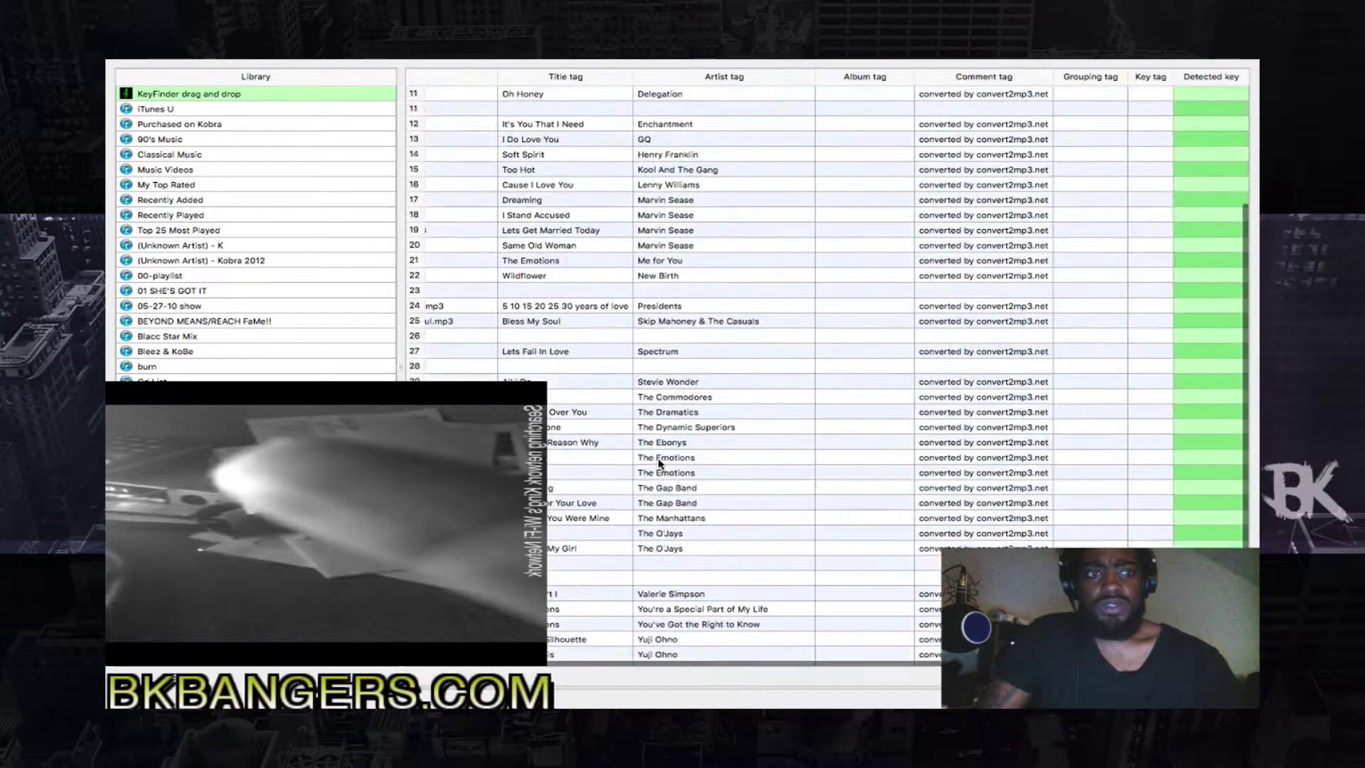
pyautogui.scroll(4, 659, 463)
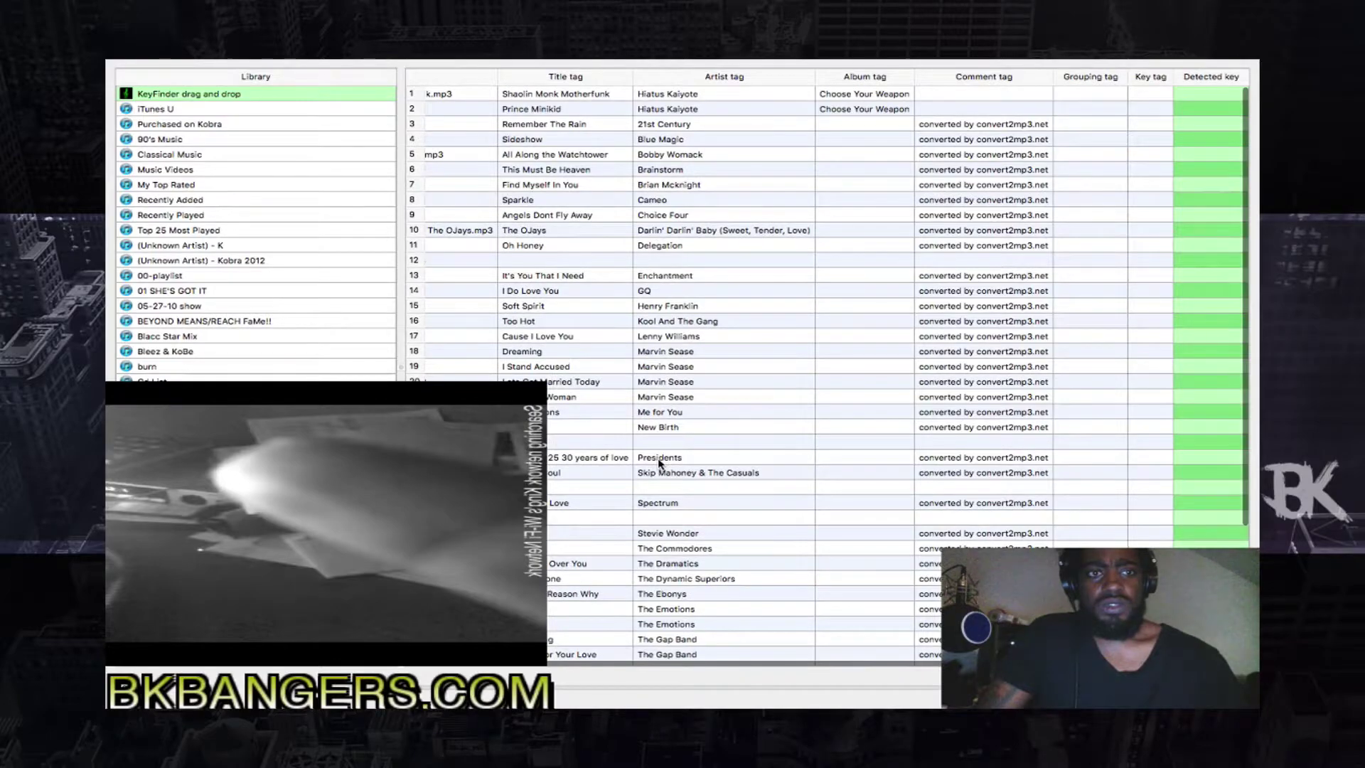
pyautogui.hscroll(-5, 658, 464)
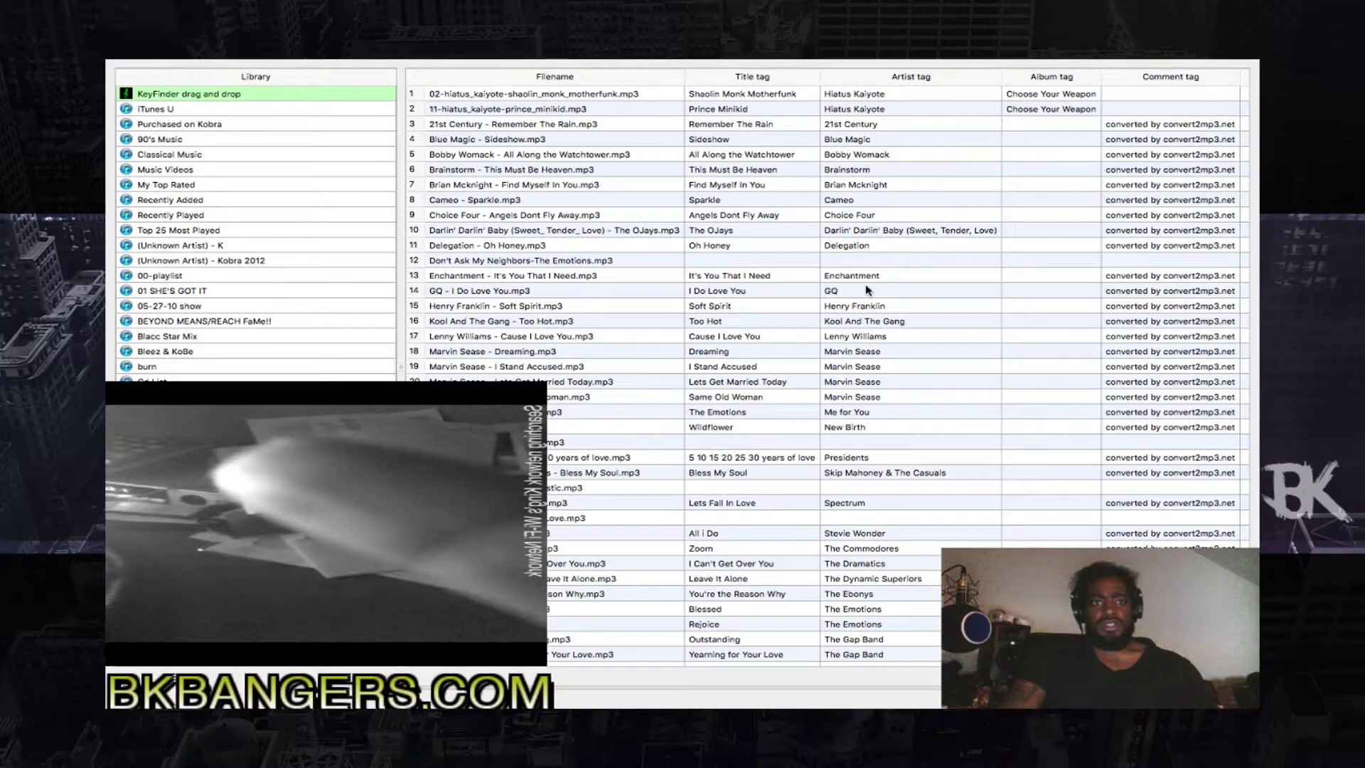
pyautogui.scroll(1, 867, 289)
pyautogui.scroll(1, 878, 267)
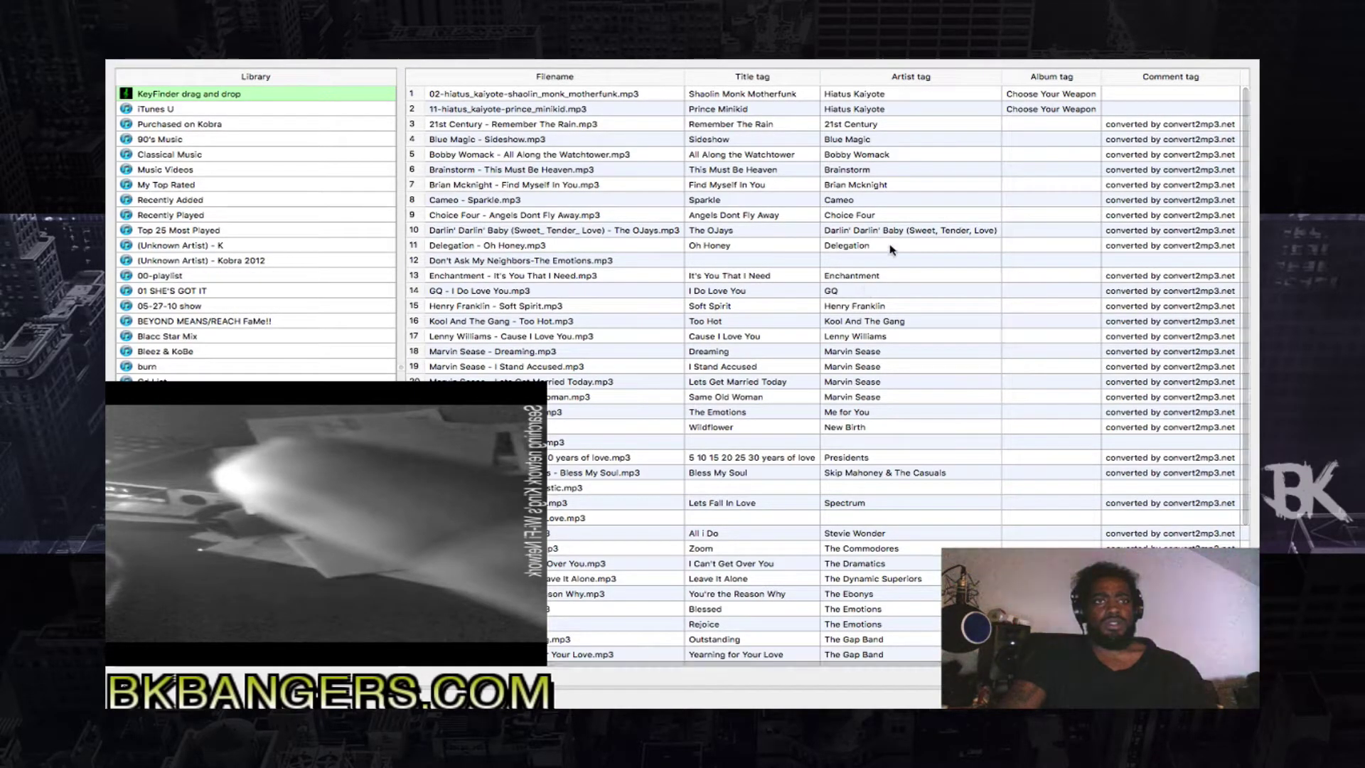
pyautogui.scroll(-5, 894, 232)
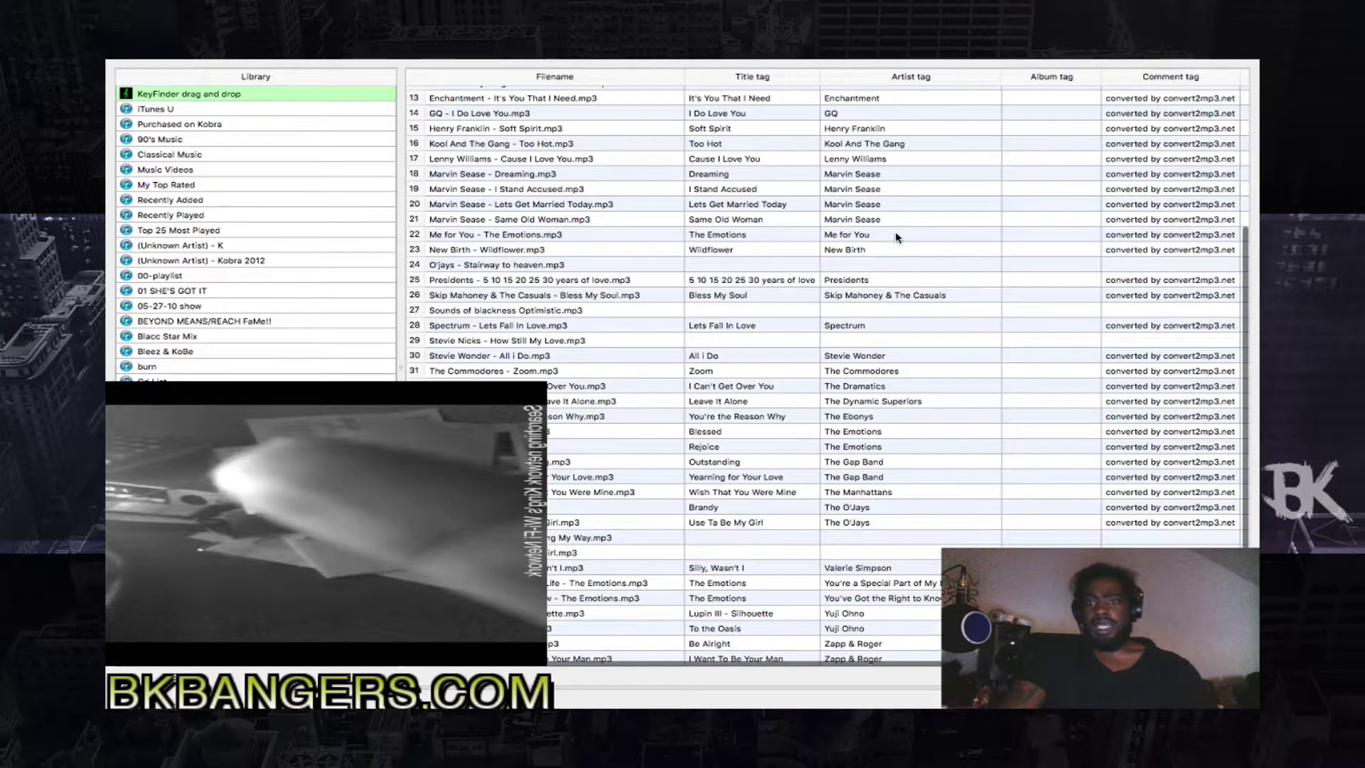
pyautogui.scroll(5, 894, 231)
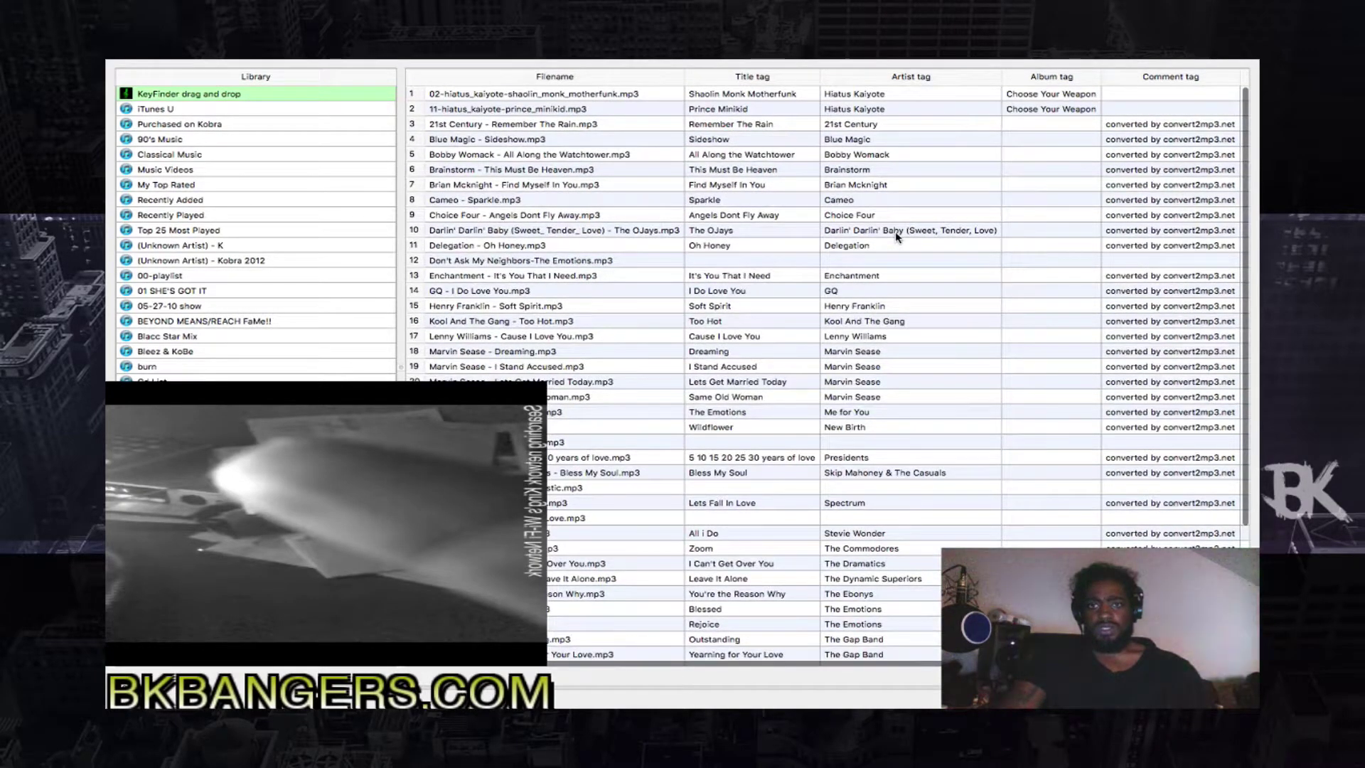
pyautogui.scroll(1, 803, 240)
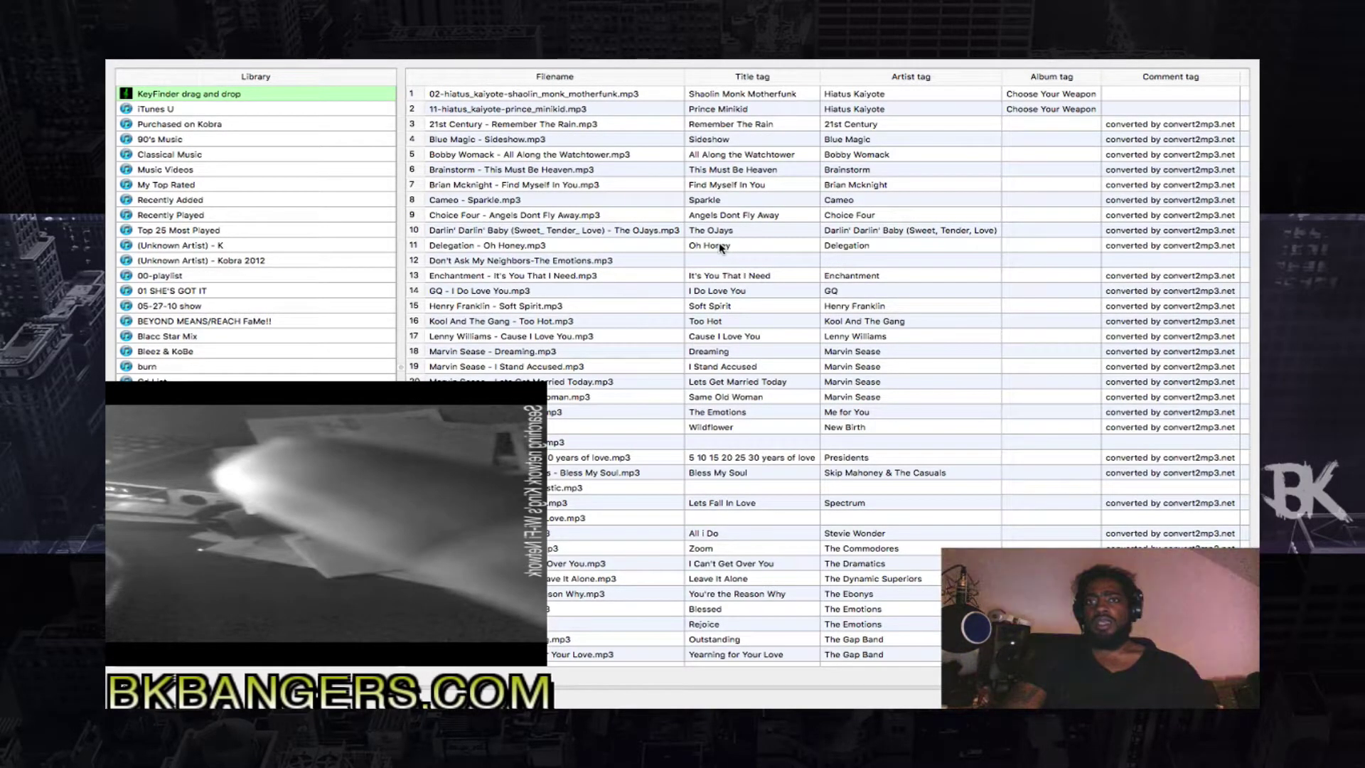
pyautogui.press('super+a')
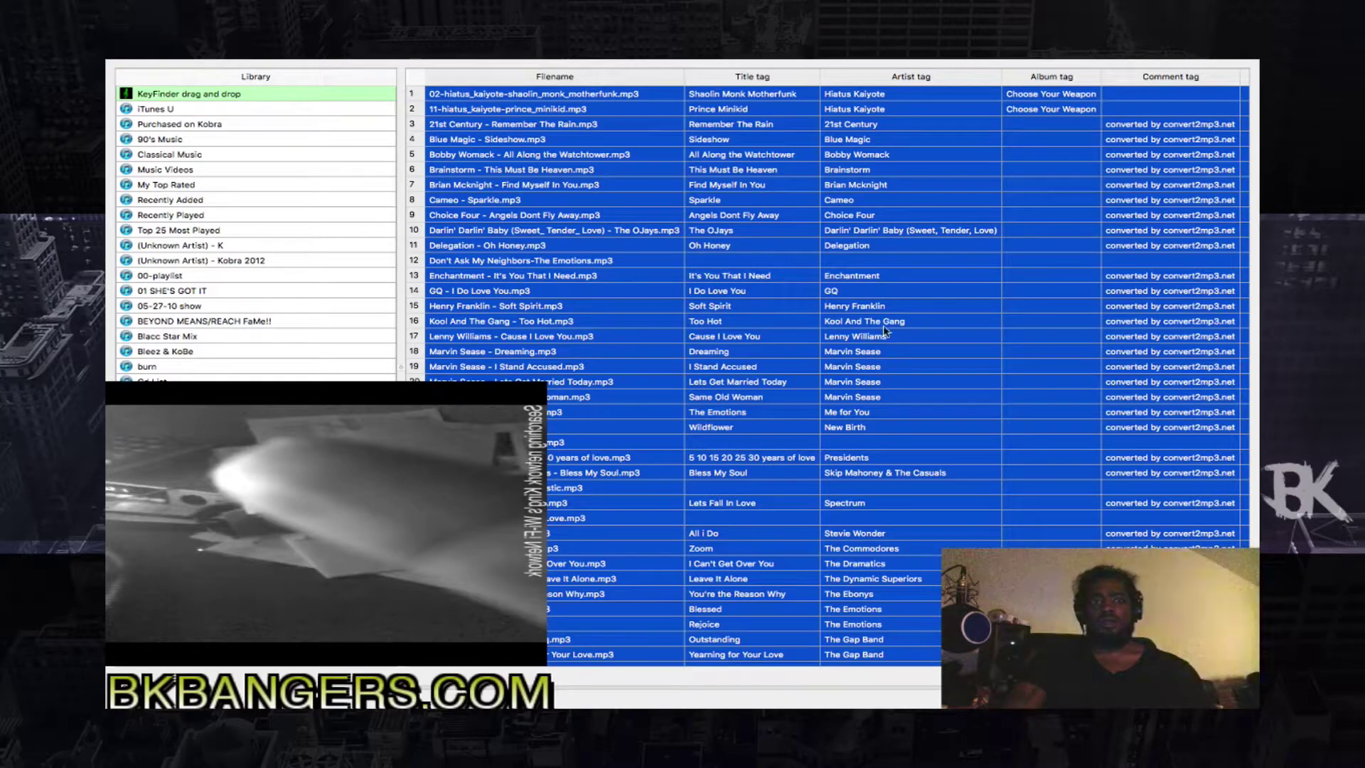
pyautogui.rightClick(940, 339)
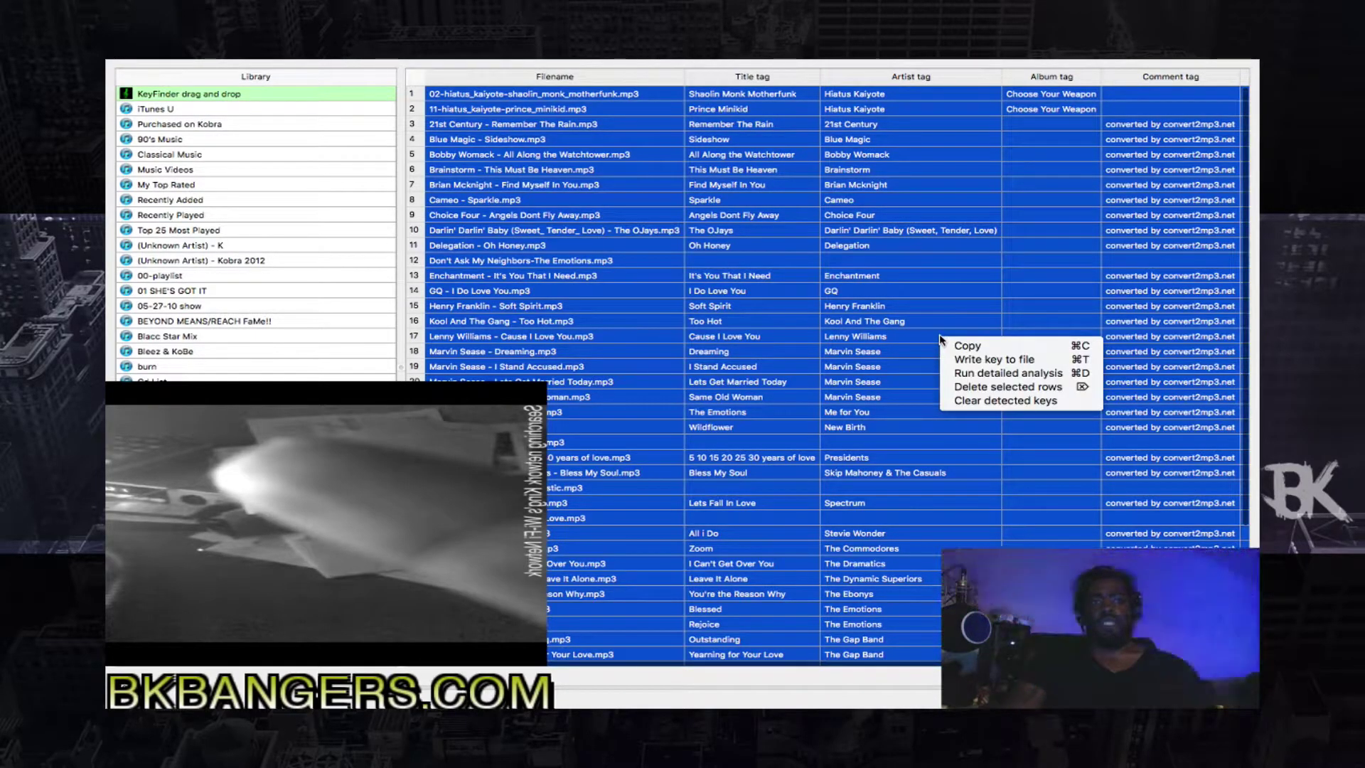
pyautogui.click(934, 441)
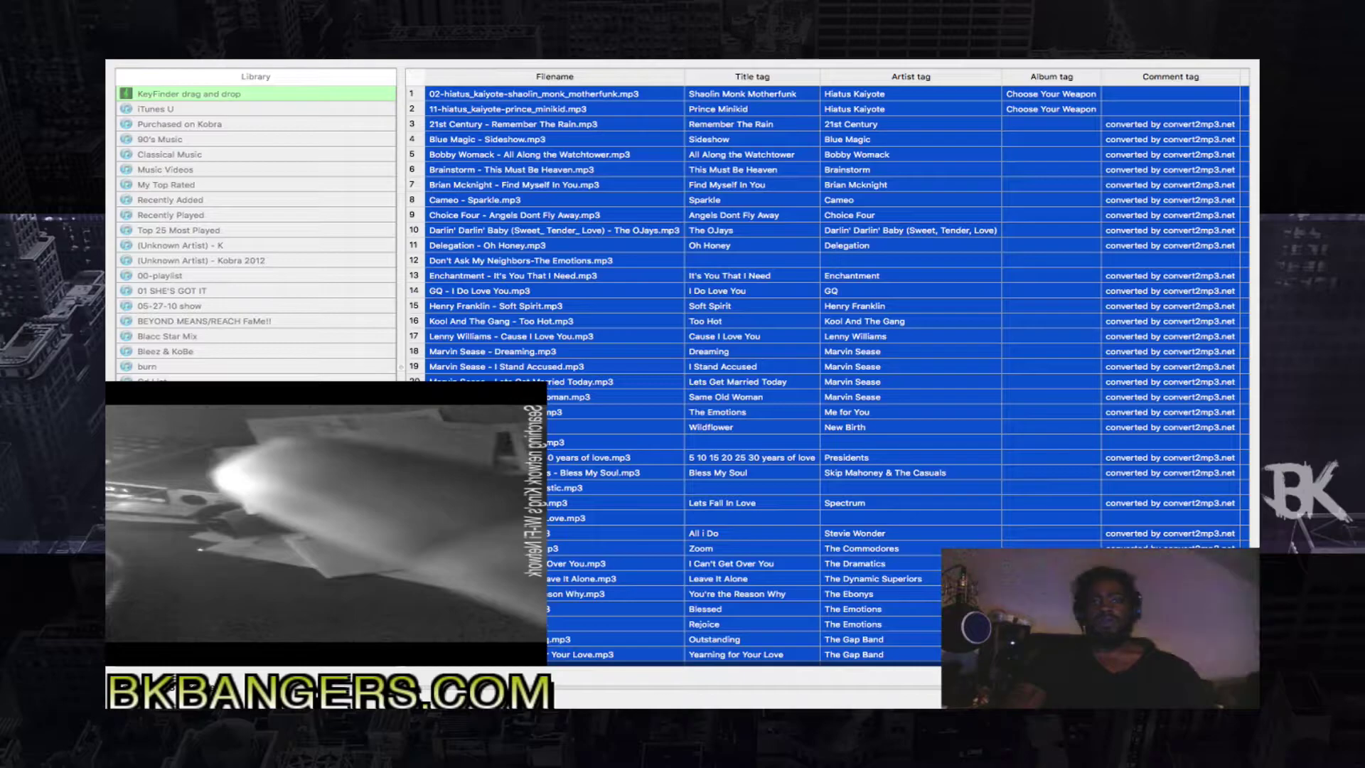
pyautogui.hscroll(5, 824, 356)
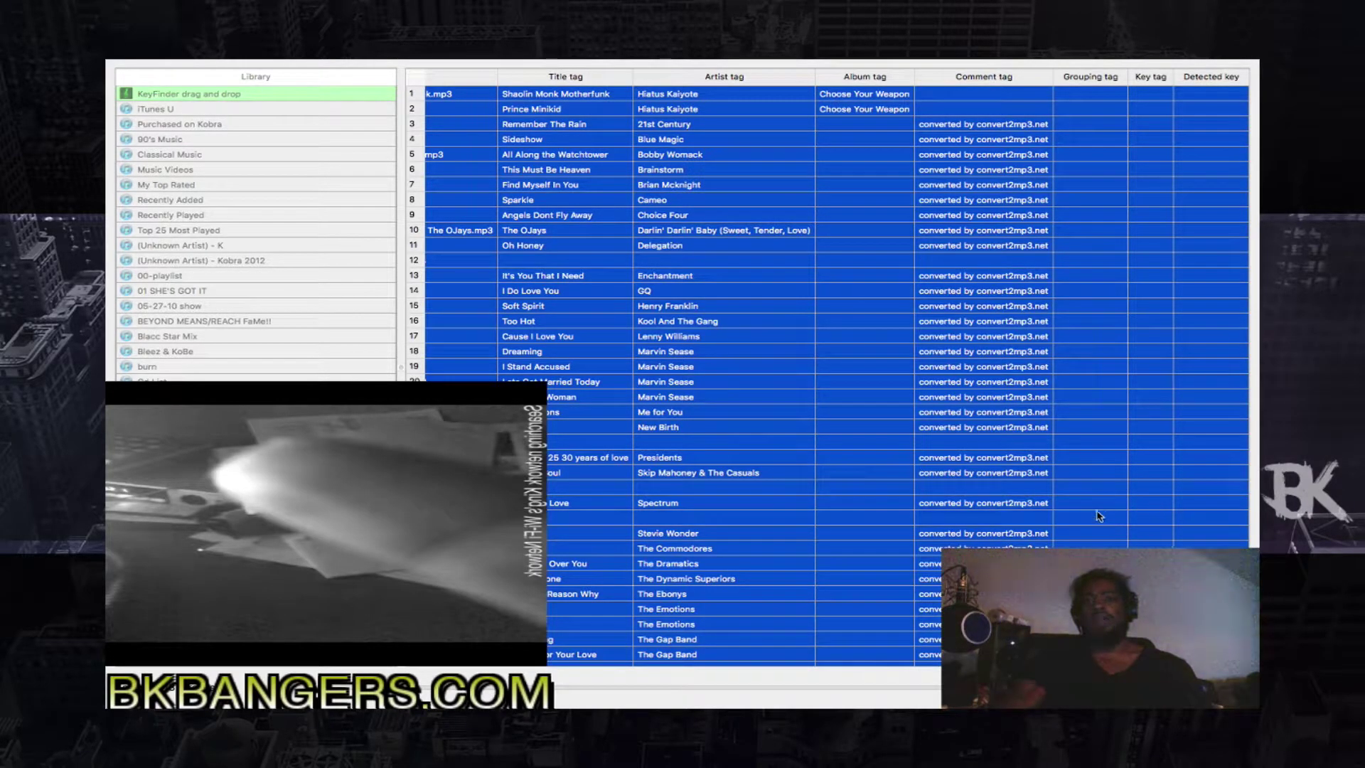
pyautogui.hscroll(-5, 1098, 516)
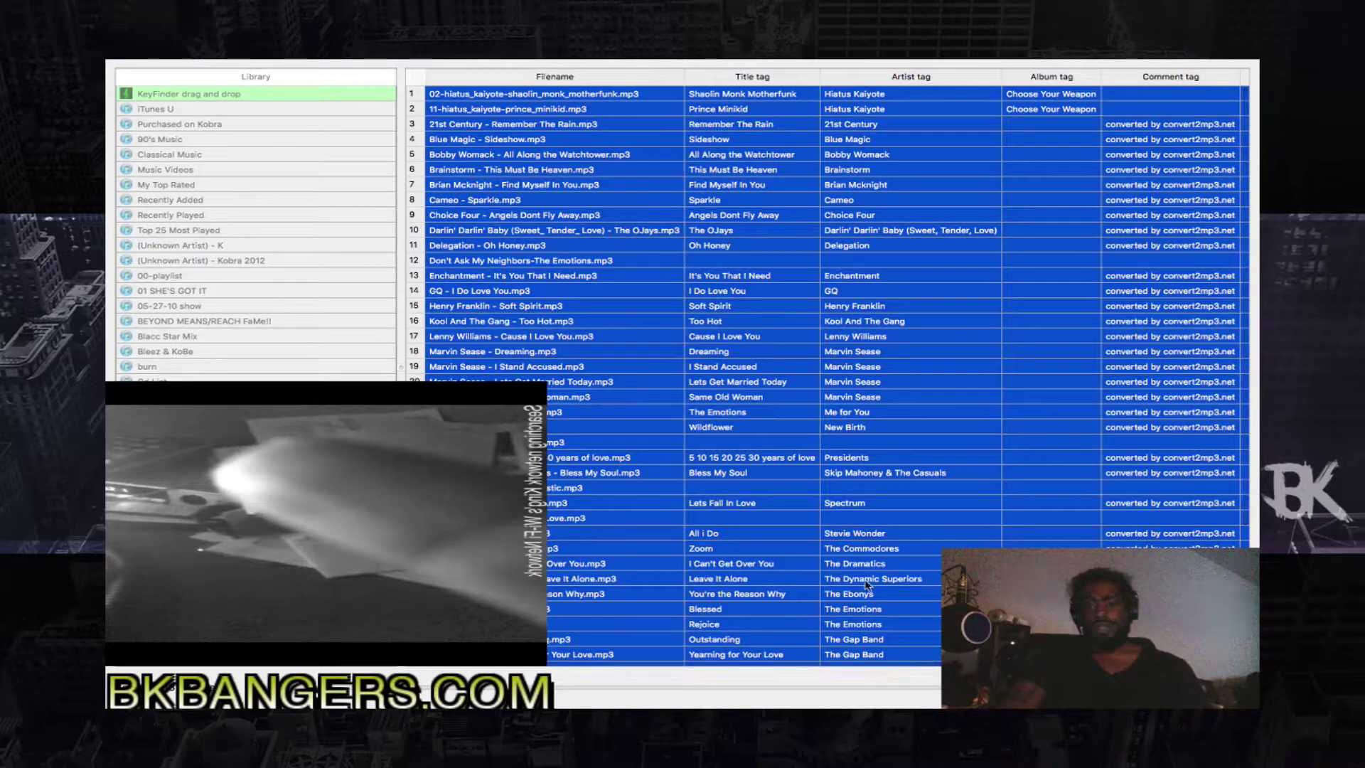
pyautogui.scroll(-6, 867, 584)
pyautogui.scroll(-2, 867, 584)
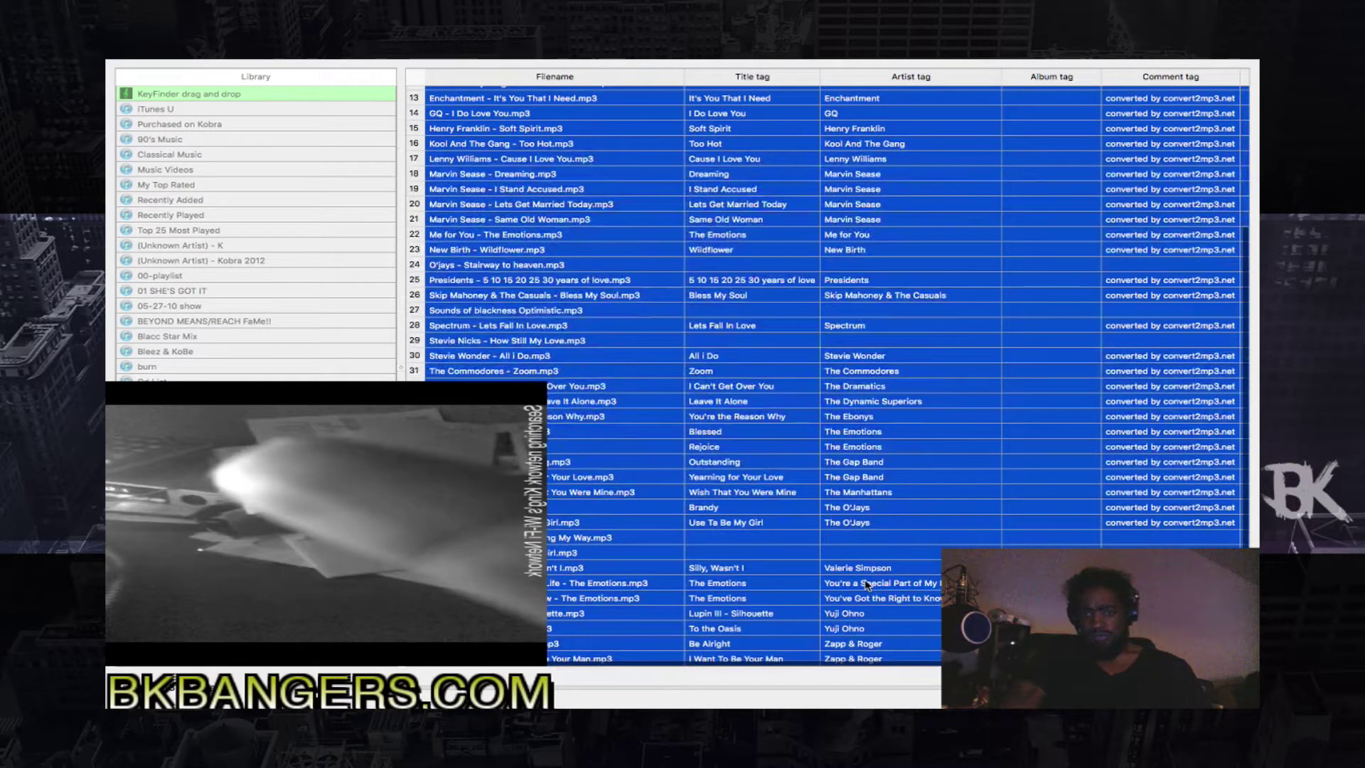
pyautogui.scroll(6, 867, 584)
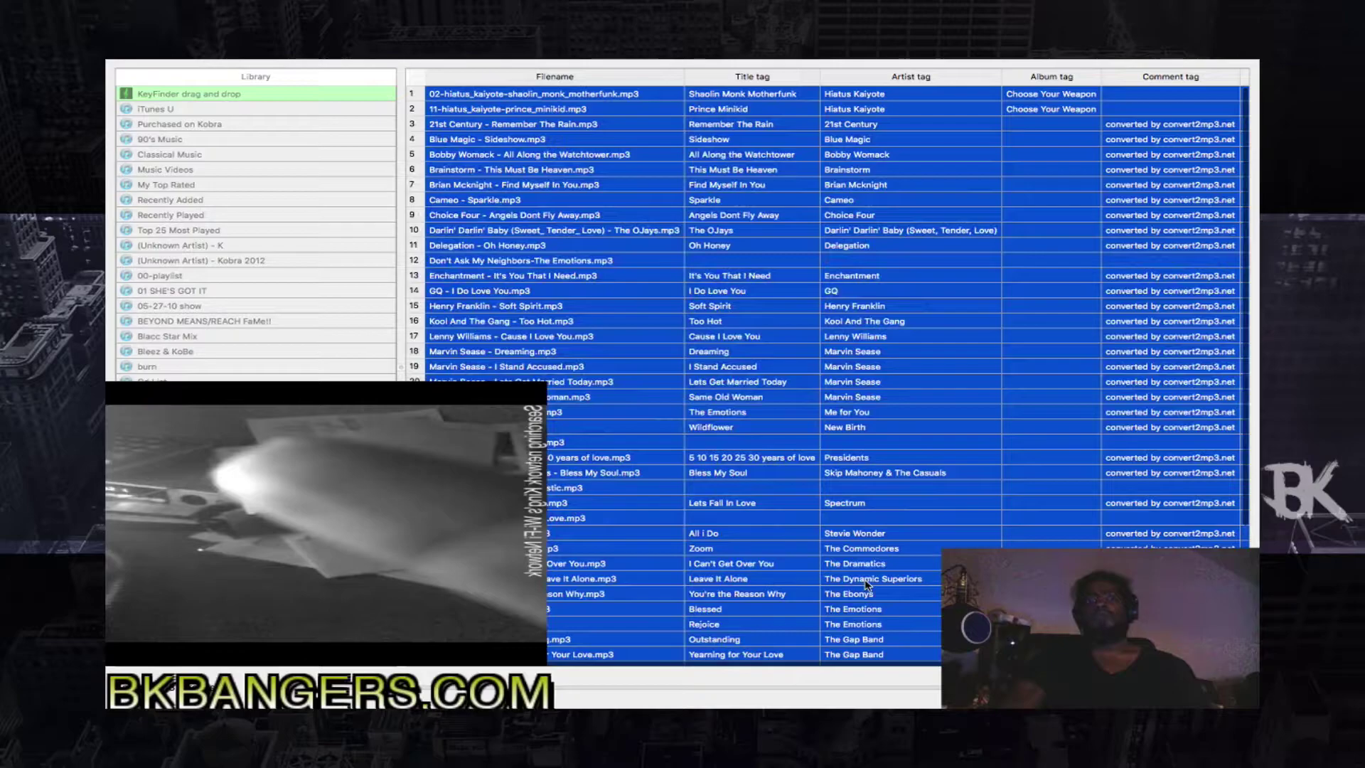
pyautogui.hscroll(4, 867, 584)
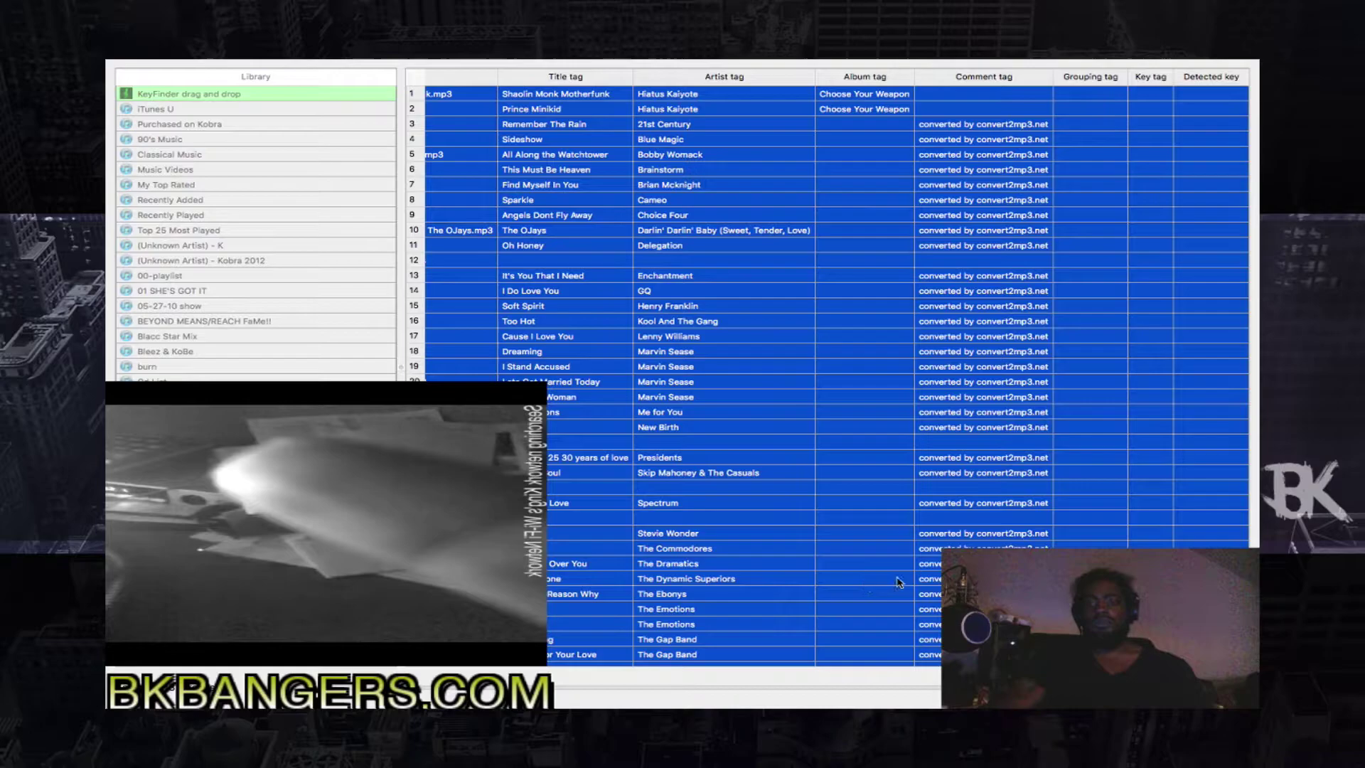
pyautogui.hscroll(-5, 852, 563)
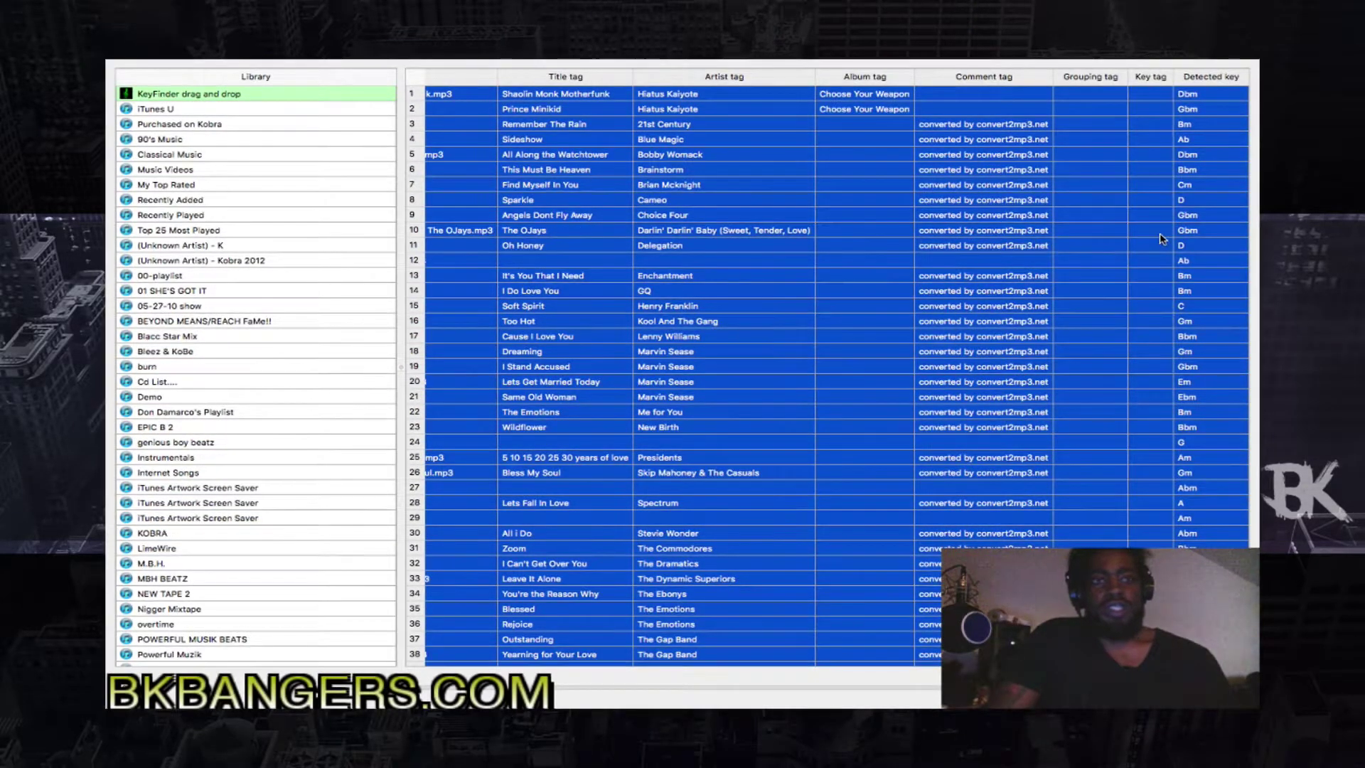
# Write detected keys to tags and filenames for all 50 selected tracks, confirming the result
pyautogui.scroll(-2, 1158, 303)
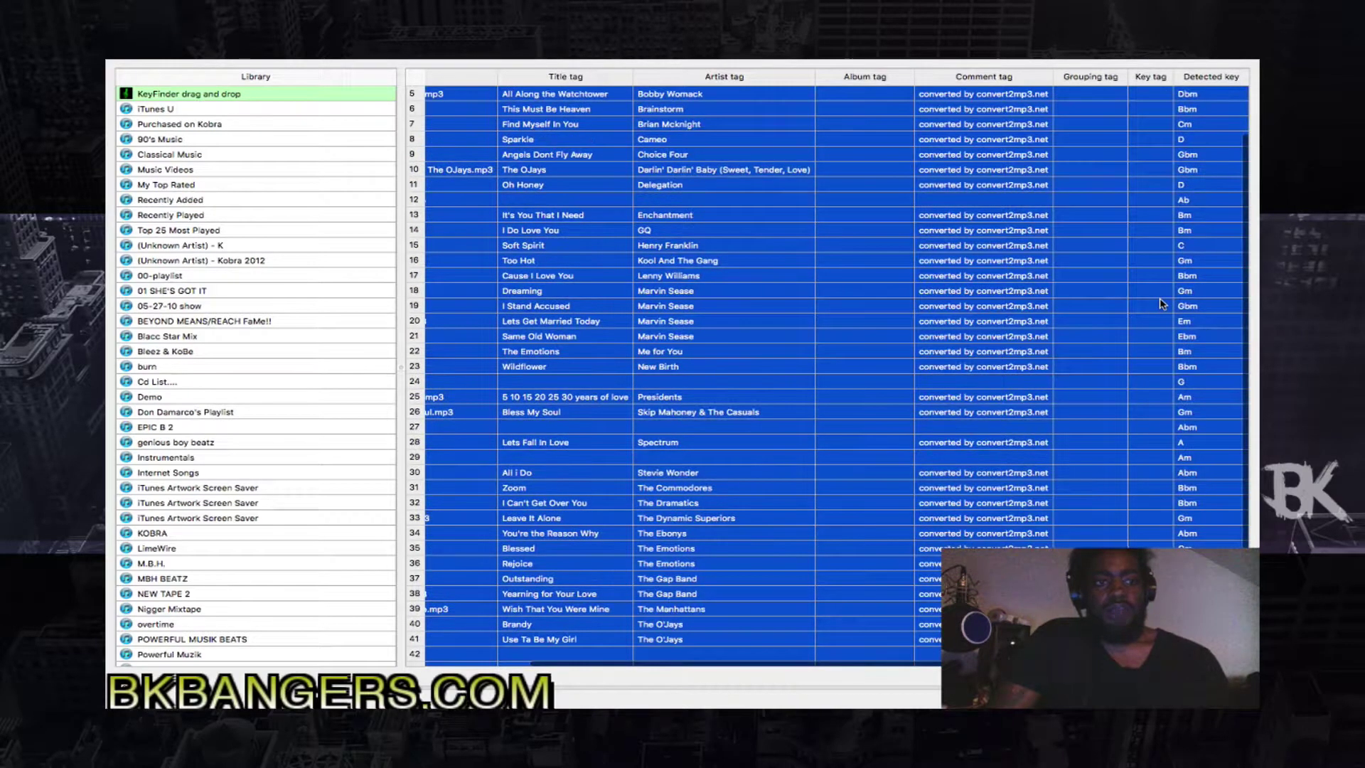
pyautogui.scroll(2, 1159, 303)
pyautogui.hscroll(-5, 1160, 304)
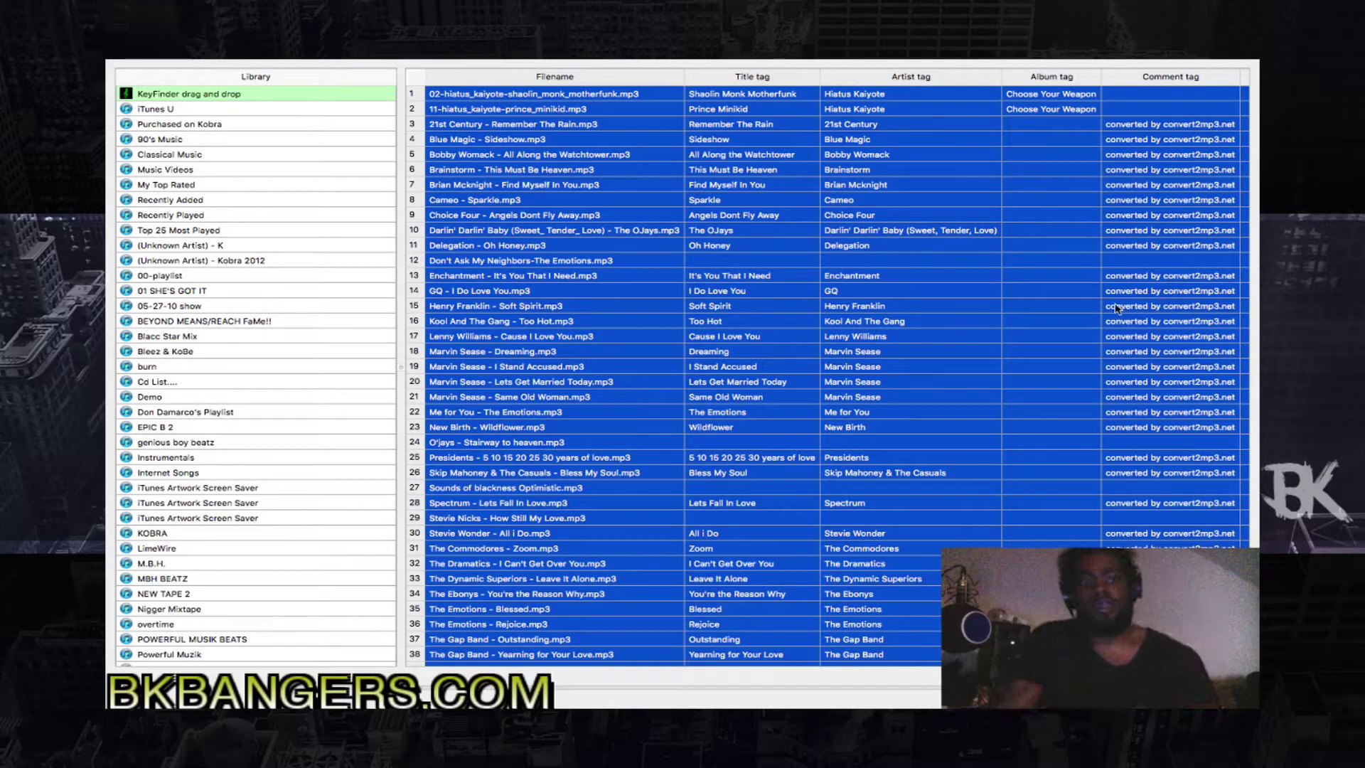
pyautogui.hscroll(5, 1160, 303)
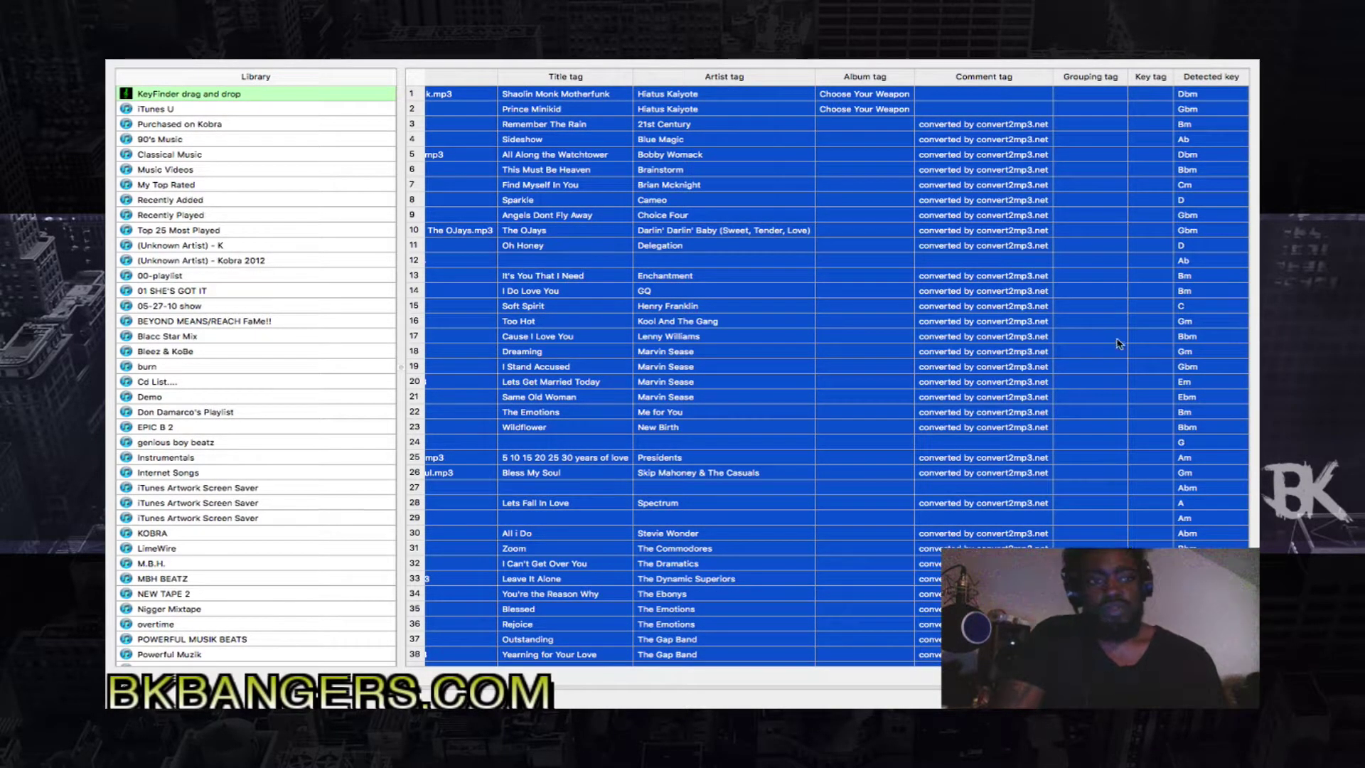
pyautogui.rightClick(1005, 346)
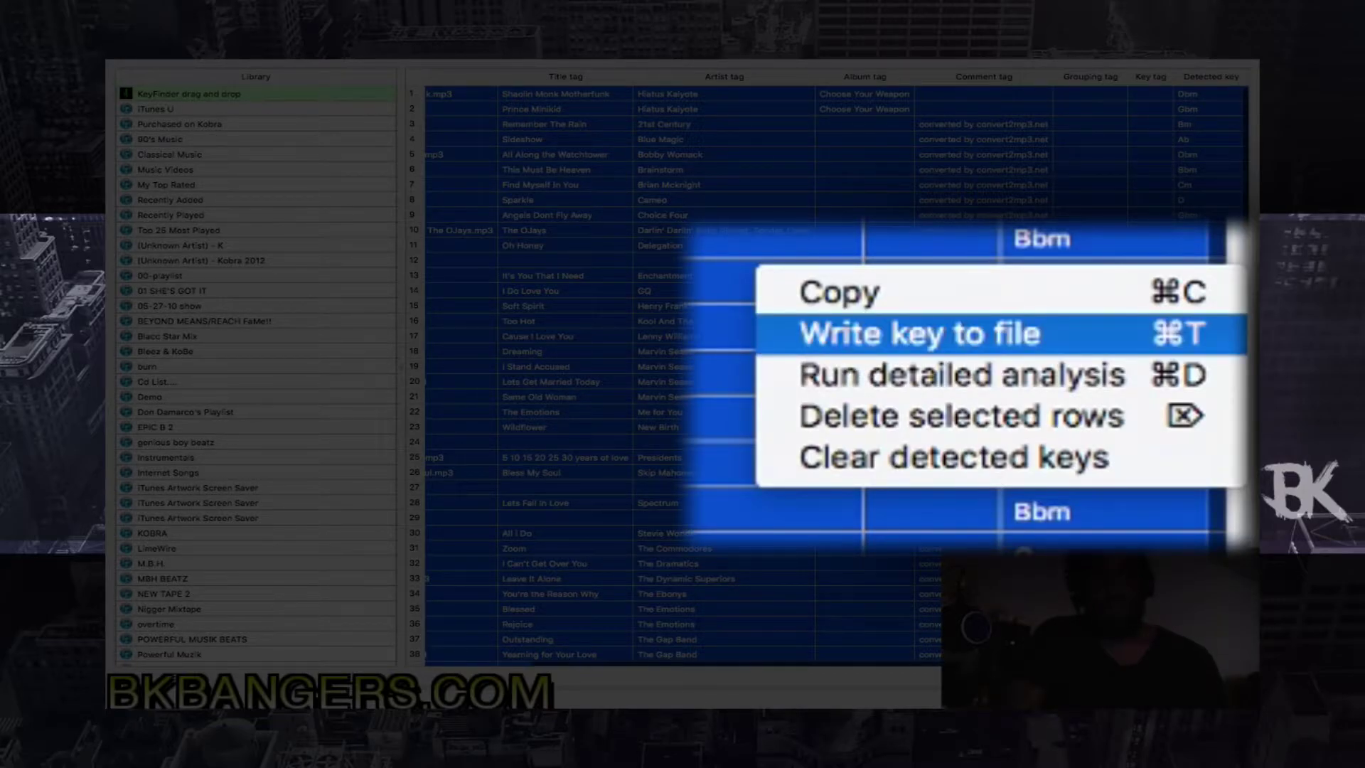
pyautogui.click(850, 340)
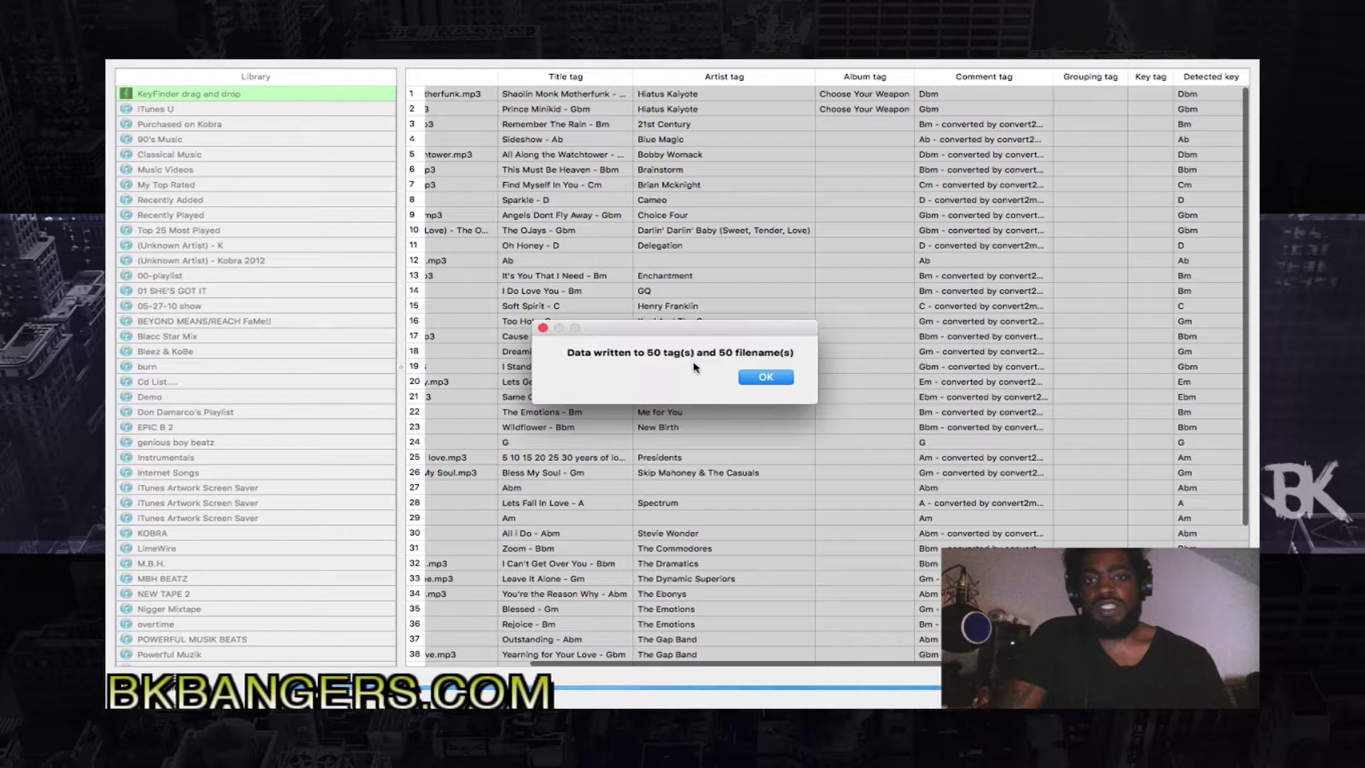
pyautogui.click(765, 379)
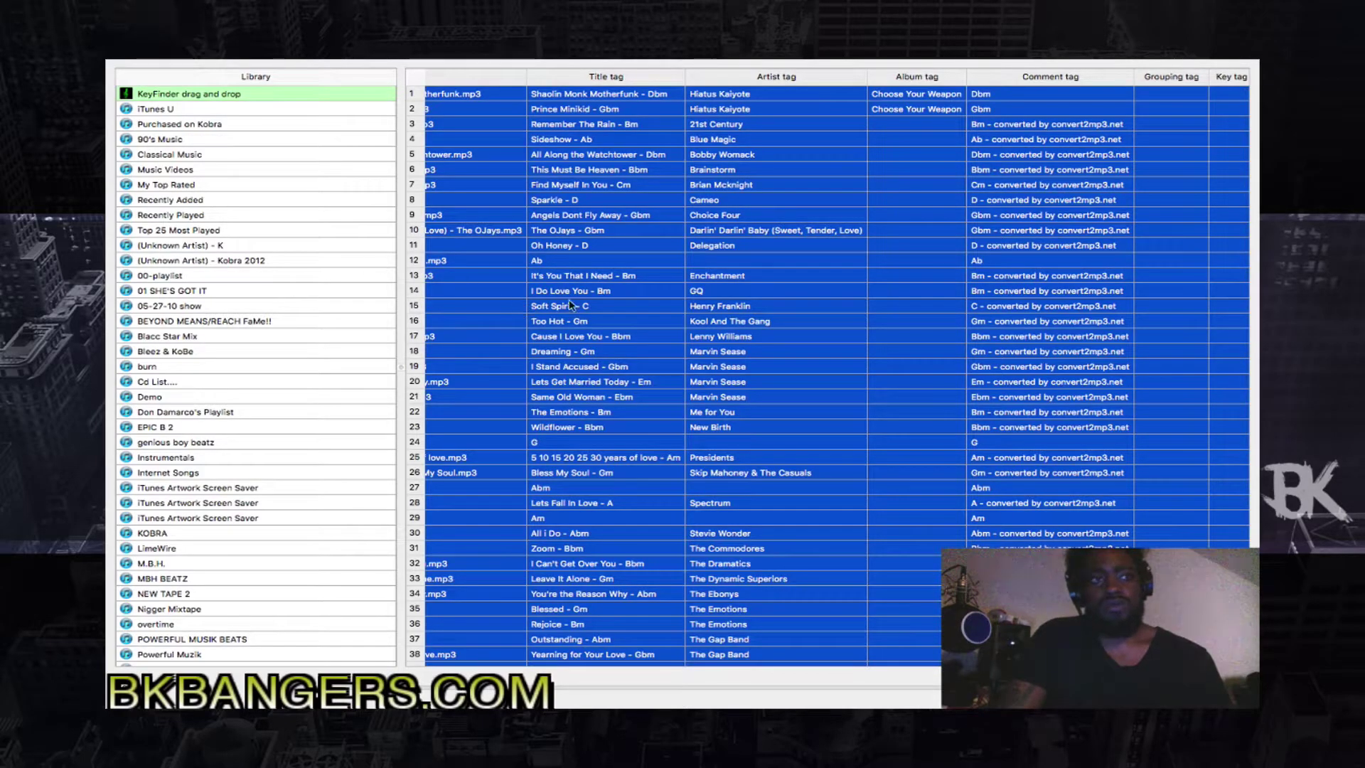
pyautogui.scroll(-1, 585, 312)
pyautogui.scroll(1, 584, 312)
pyautogui.hscroll(-3, 585, 312)
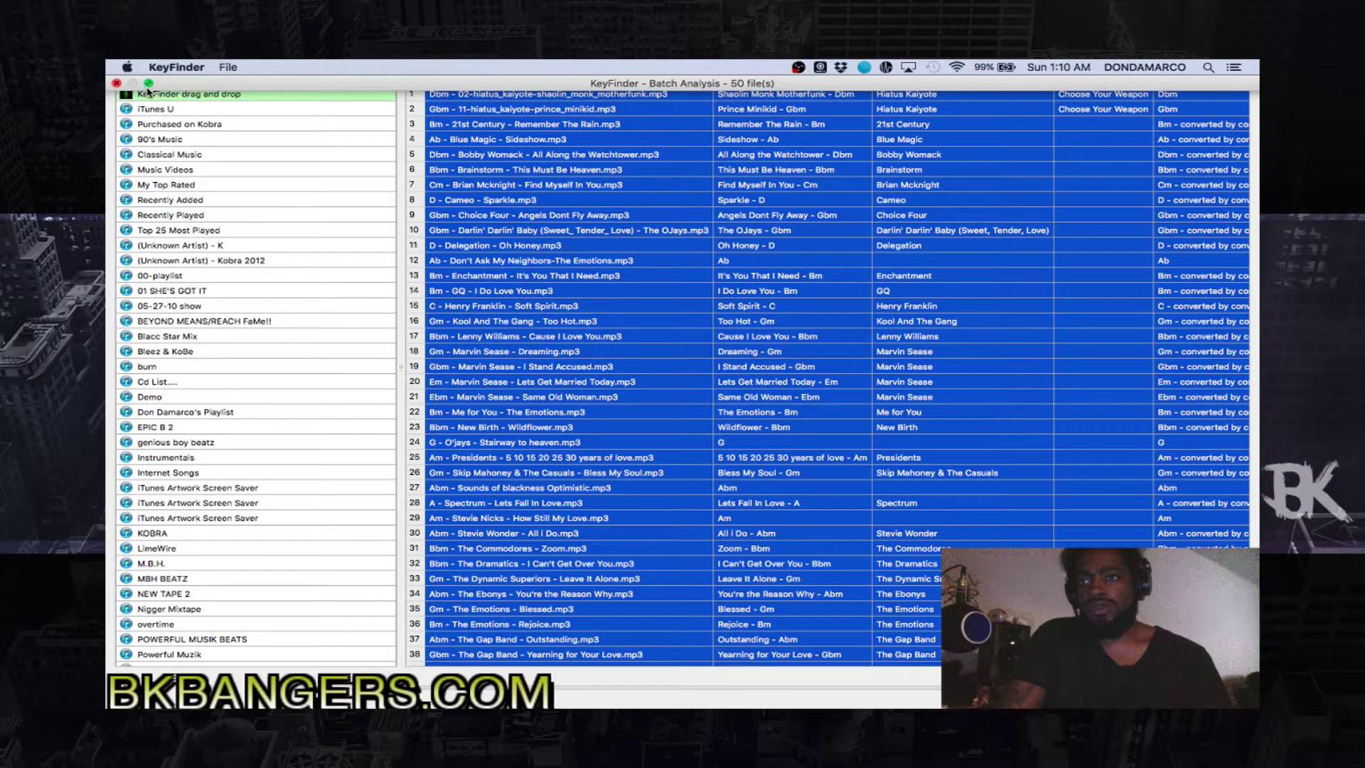
# Exit KeyFinder full screen and expand the sample pack's Samples folder in Finder
pyautogui.click(148, 83)
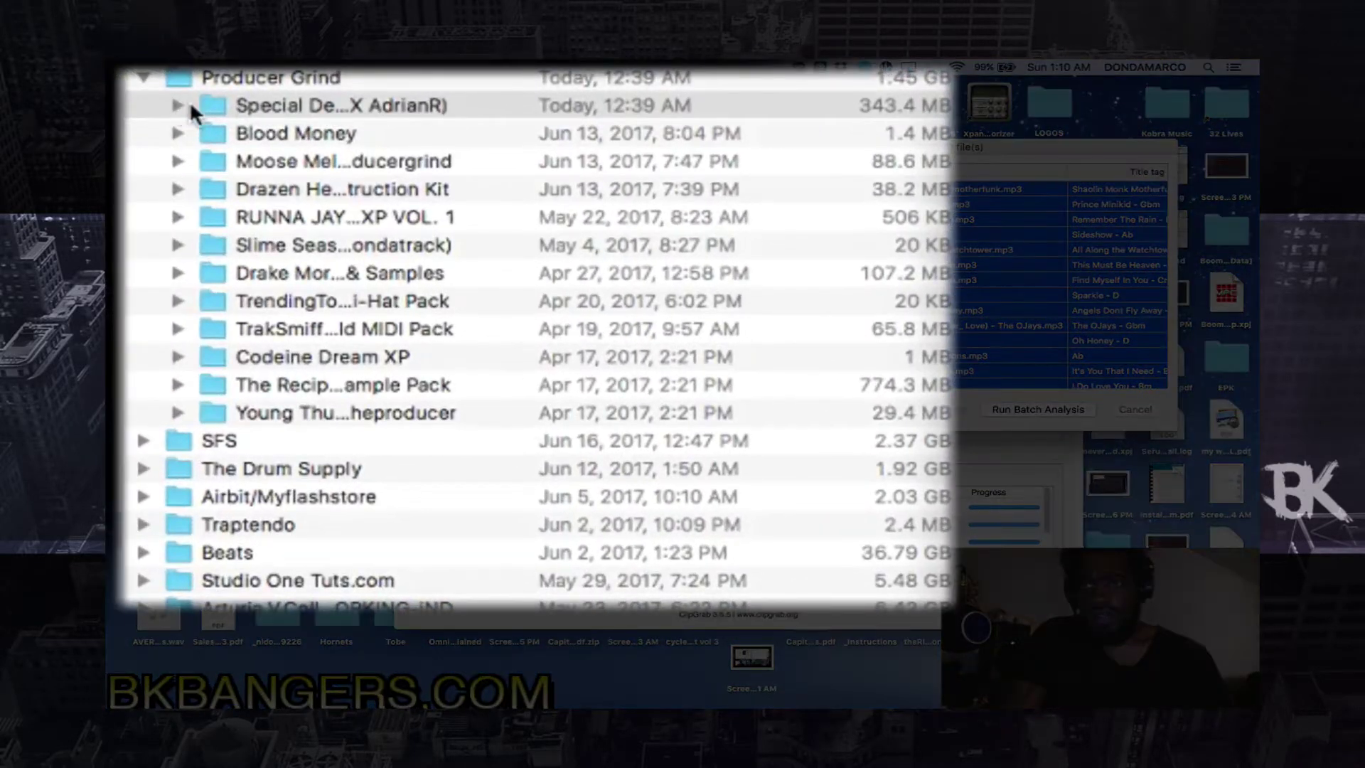
pyautogui.click(201, 107)
pyautogui.click(177, 106)
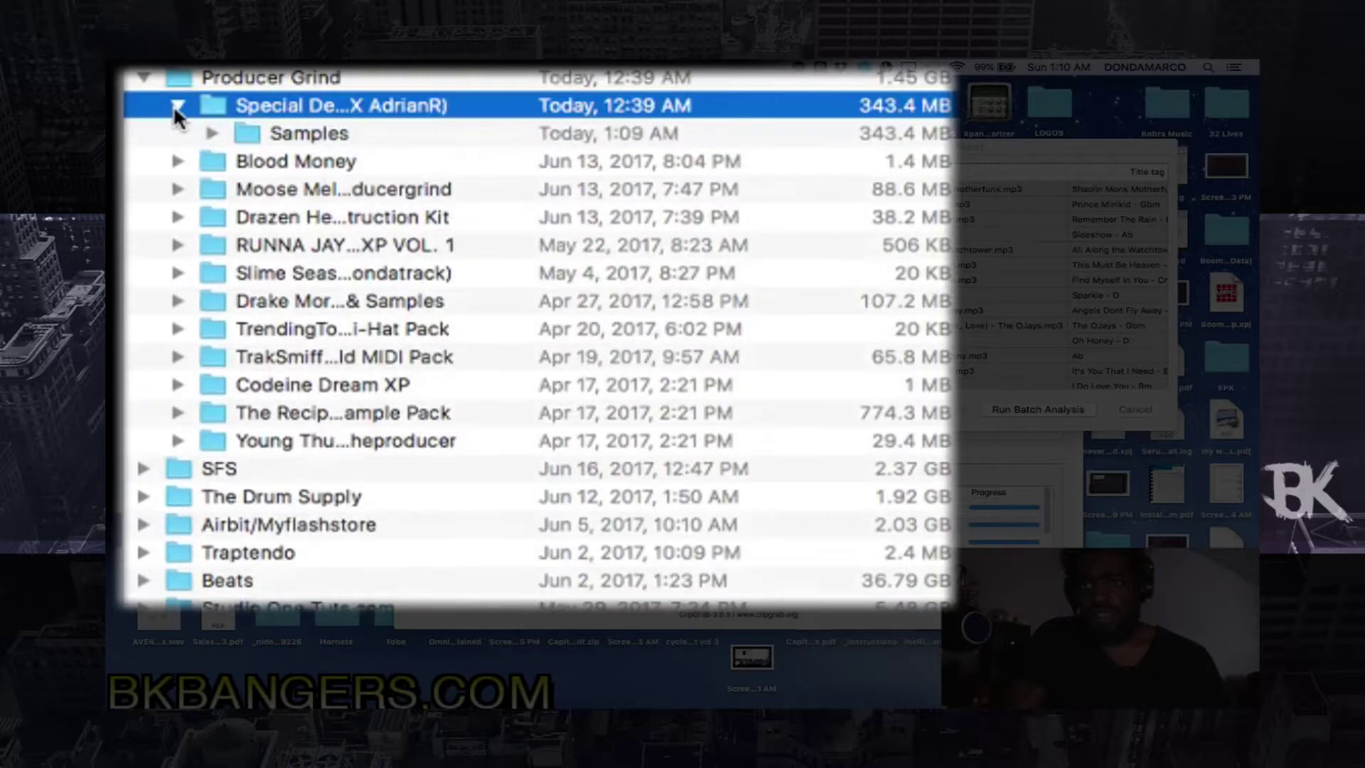
pyautogui.click(212, 134)
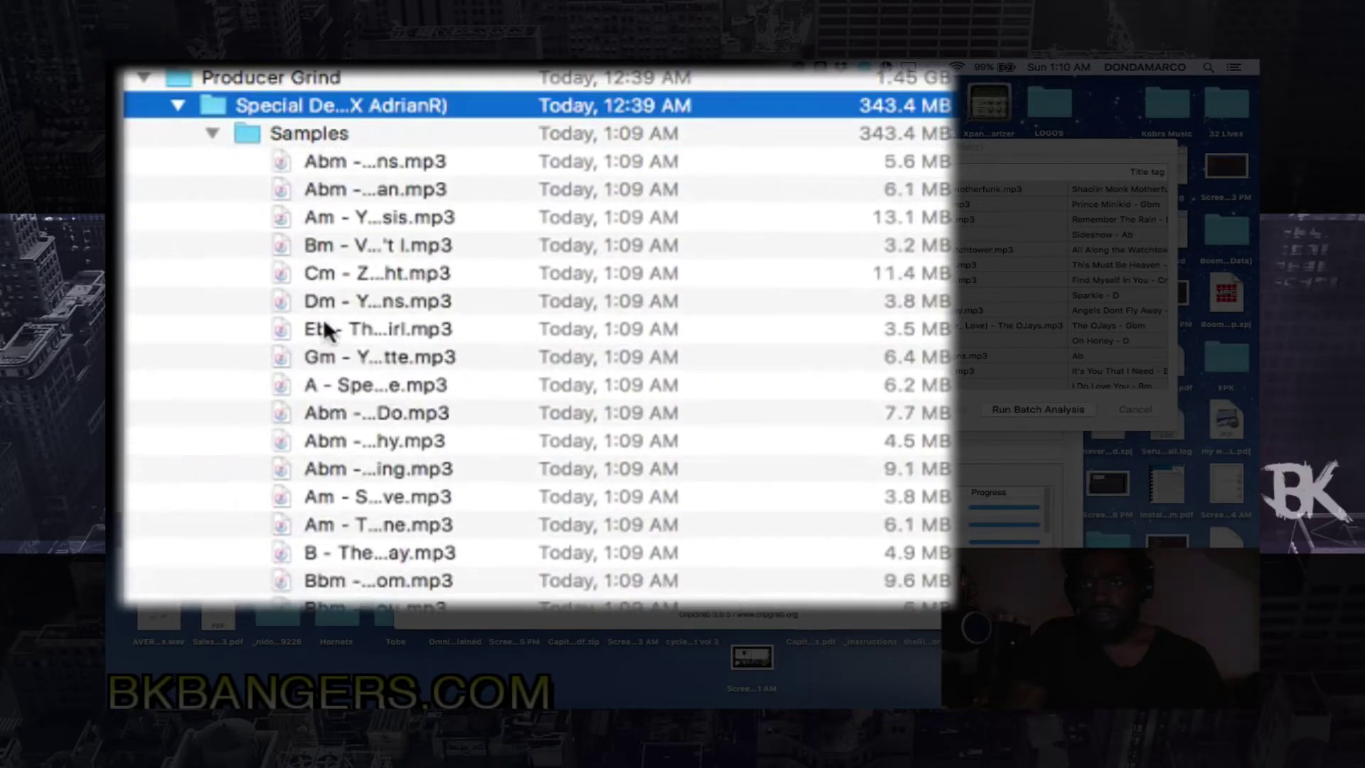
pyautogui.scroll(-1, 324, 324)
pyautogui.scroll(-10, 325, 328)
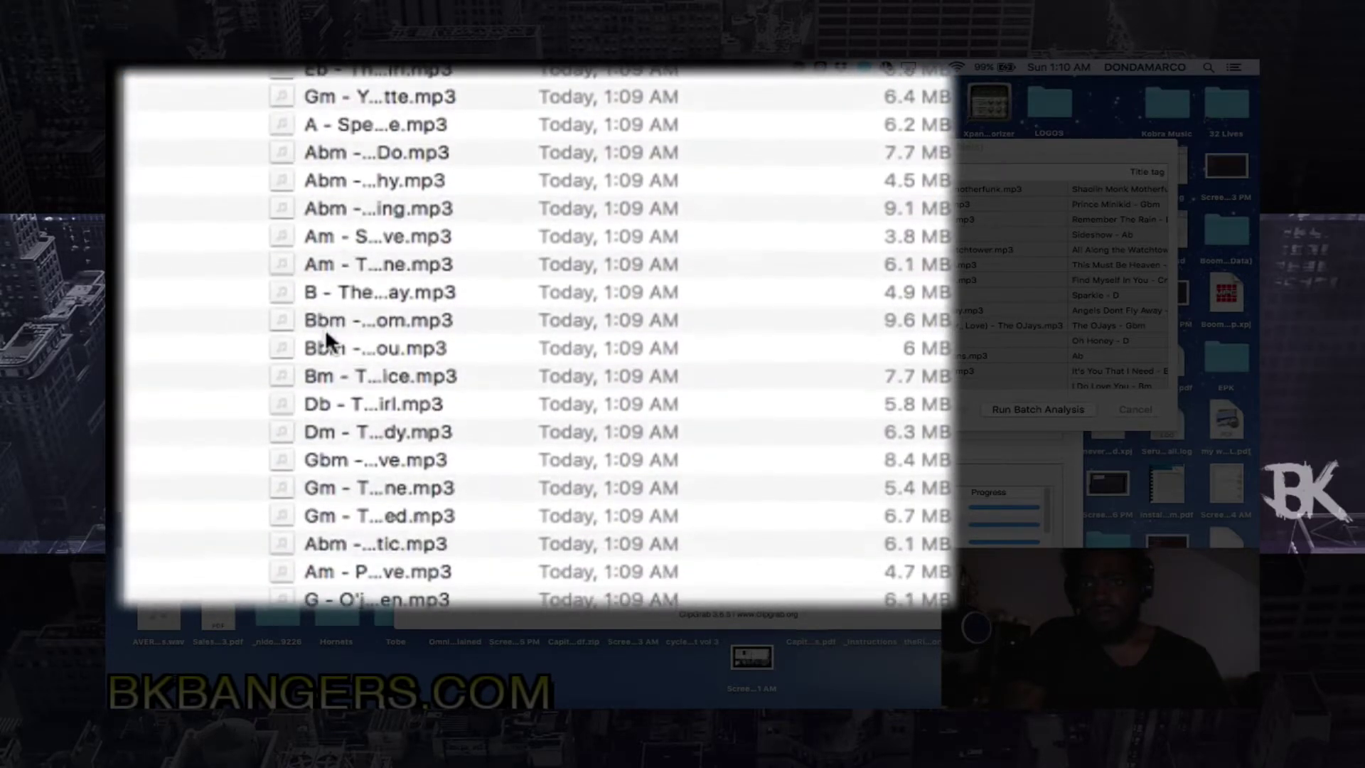
pyautogui.scroll(-8, 325, 330)
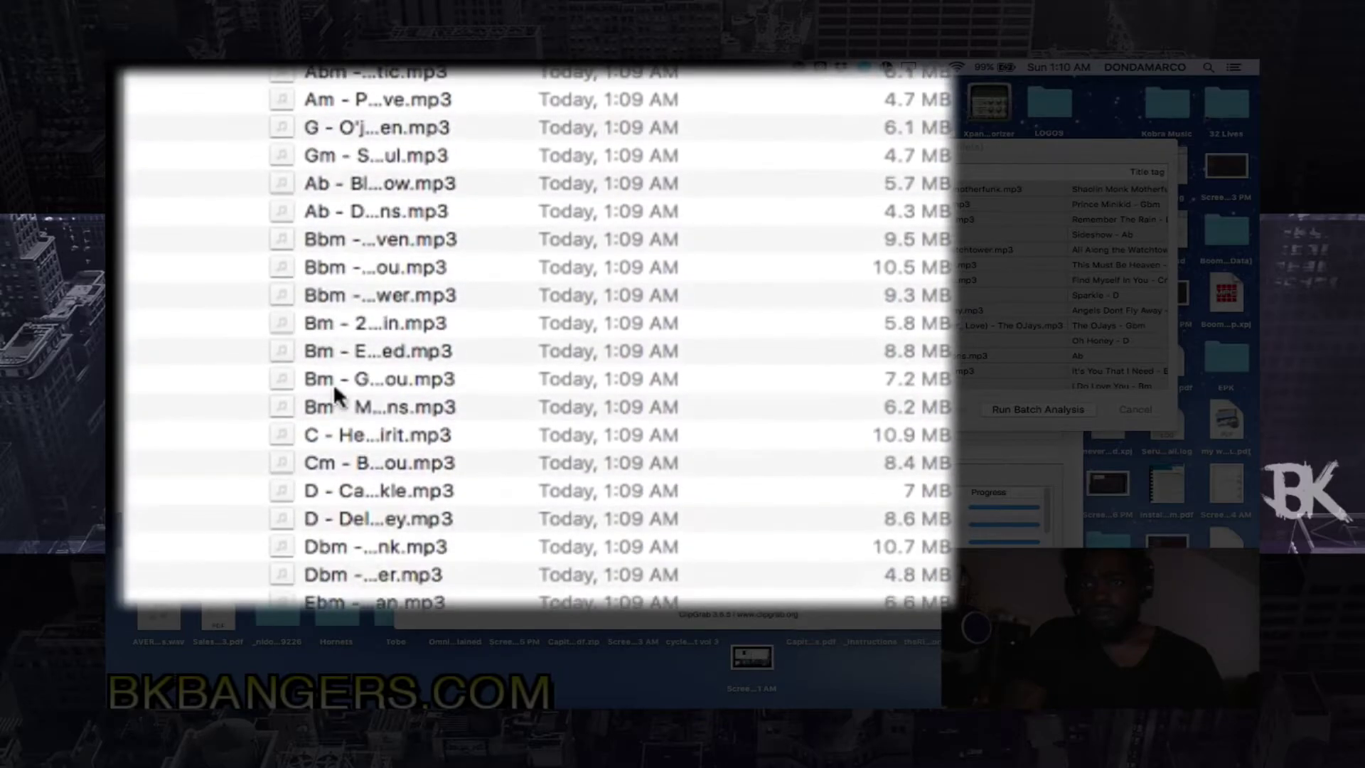
# Check the key-prefixed names of 'Bm - Me for You - The Emotions.mp3' and the first Abm file
pyautogui.click(357, 412)
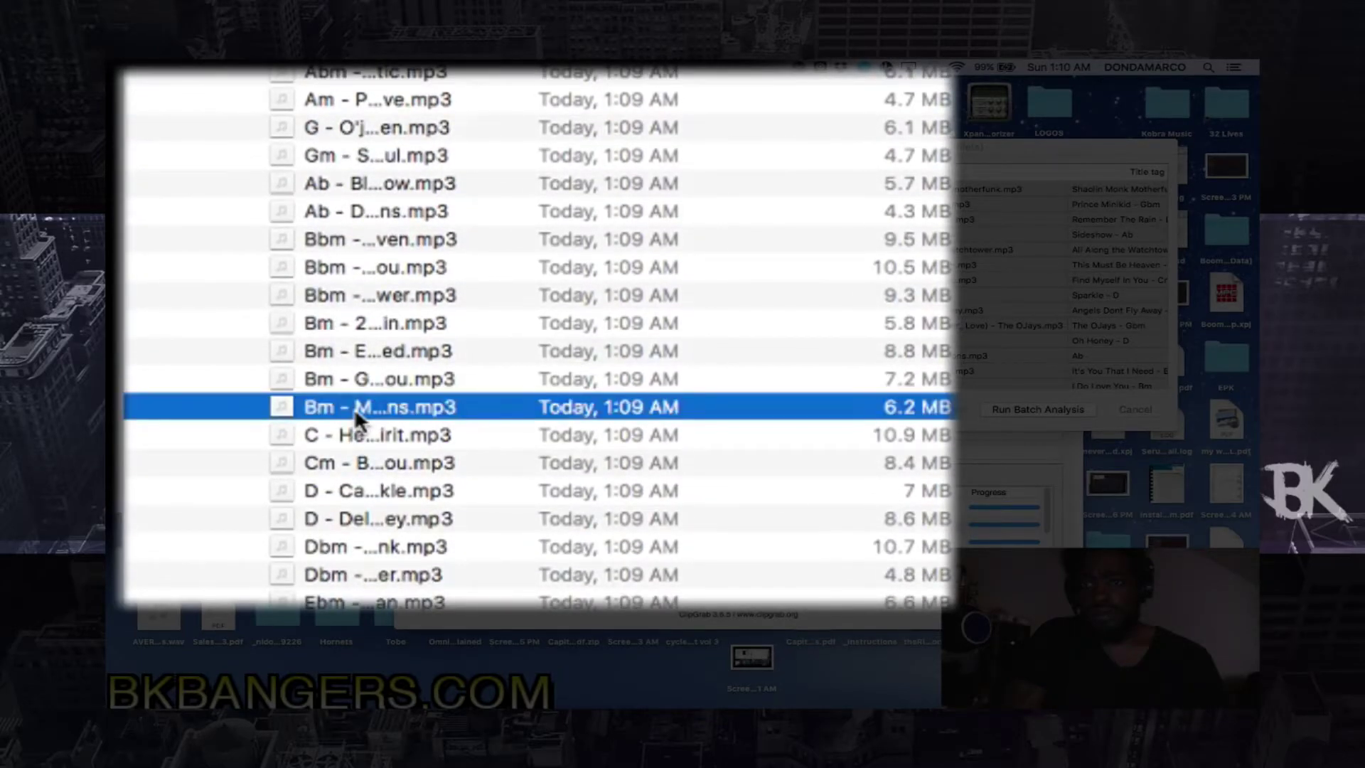
pyautogui.press('Return')
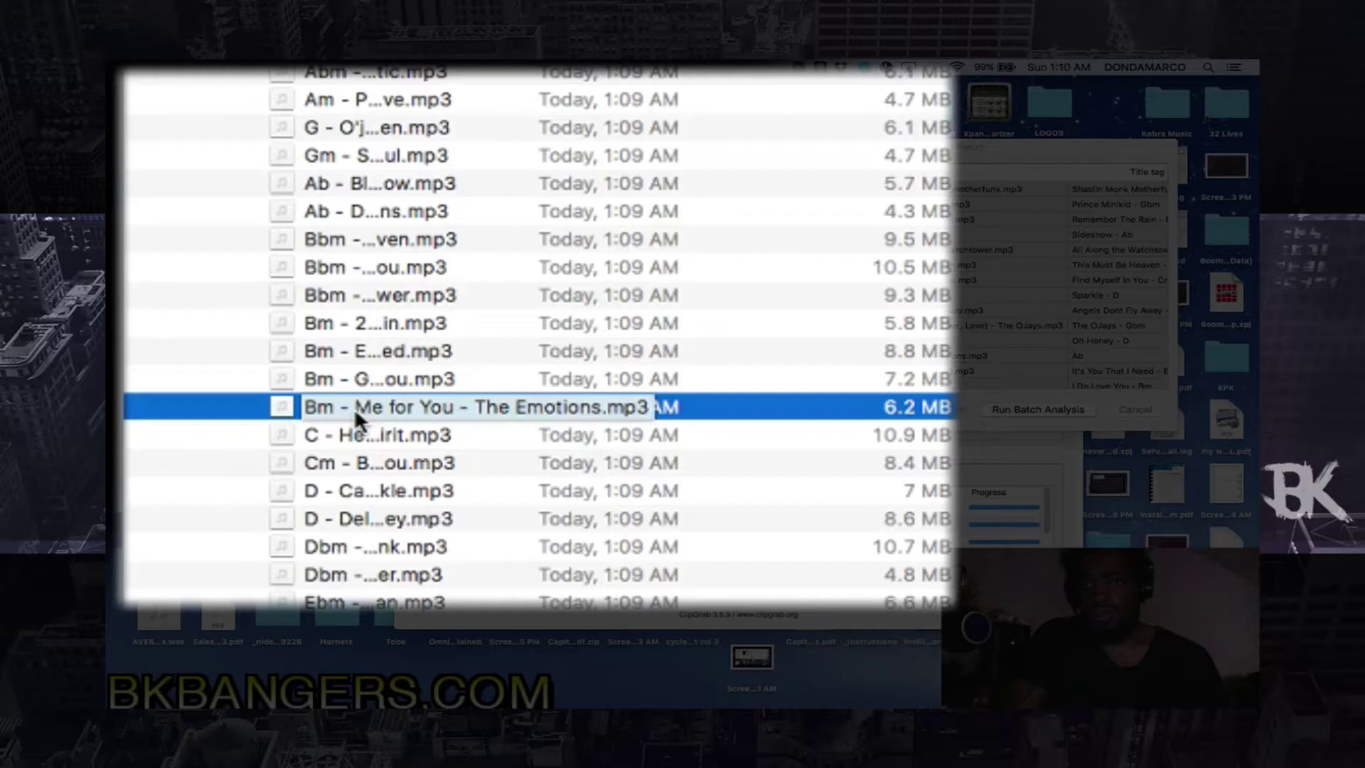
pyautogui.press('Return')
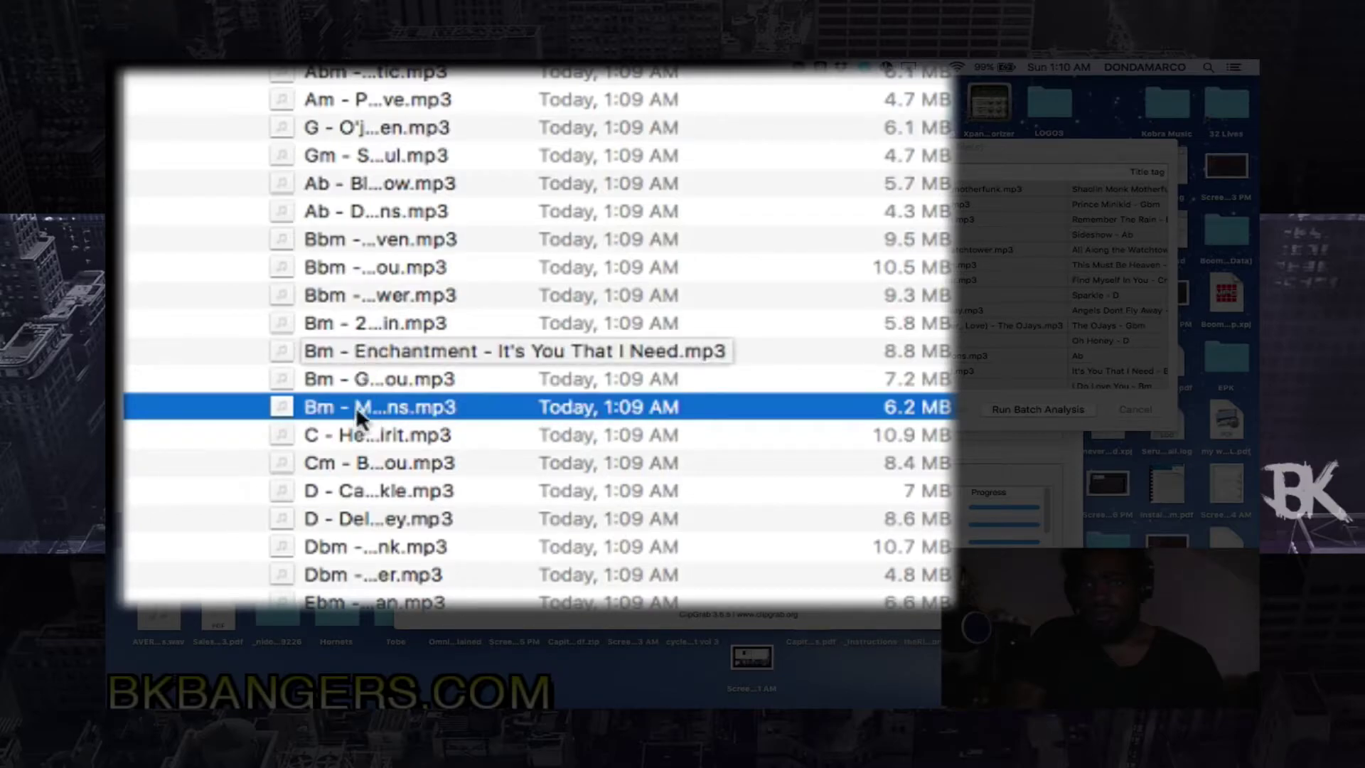
pyautogui.press('Return')
pyautogui.press('Return')
pyautogui.scroll(5, 346, 313)
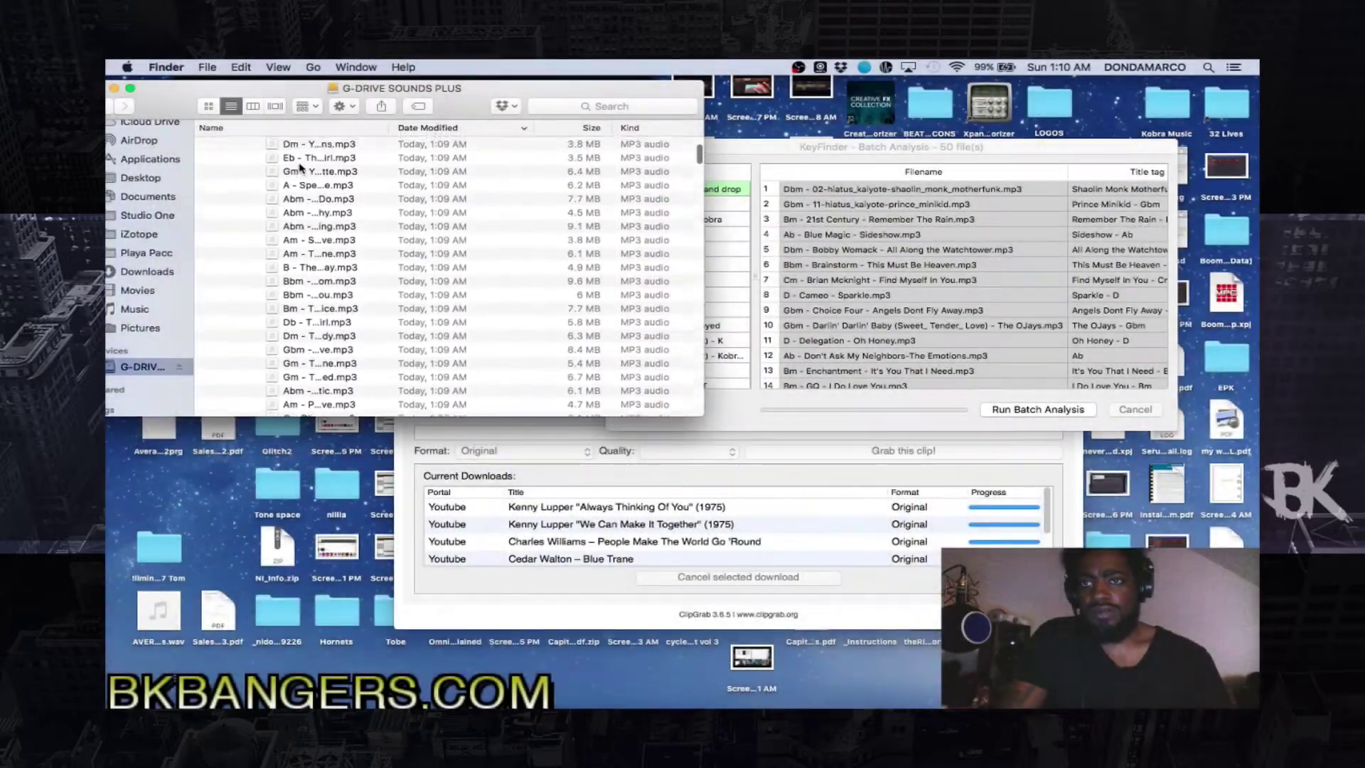
pyautogui.scroll(3, 300, 185)
pyautogui.scroll(3, 299, 185)
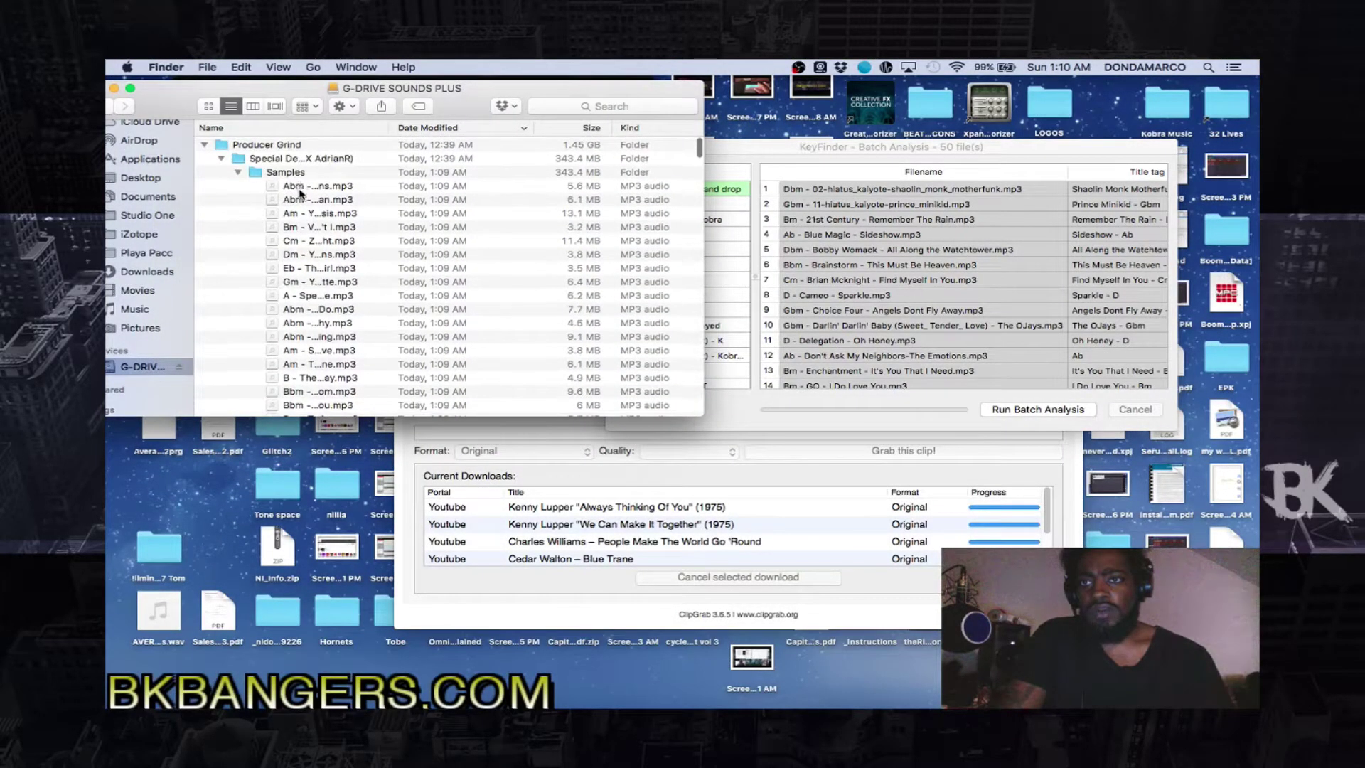
pyautogui.click(297, 187)
pyautogui.click(299, 188)
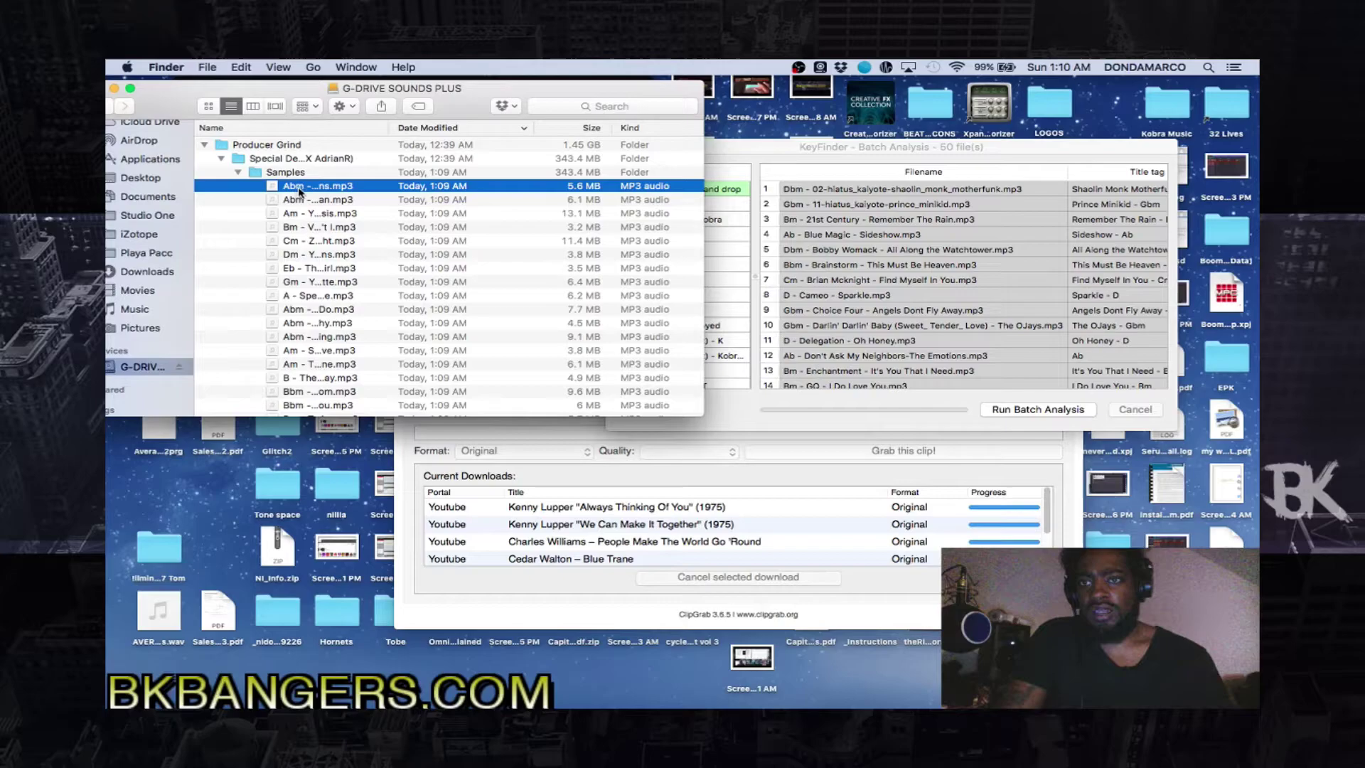